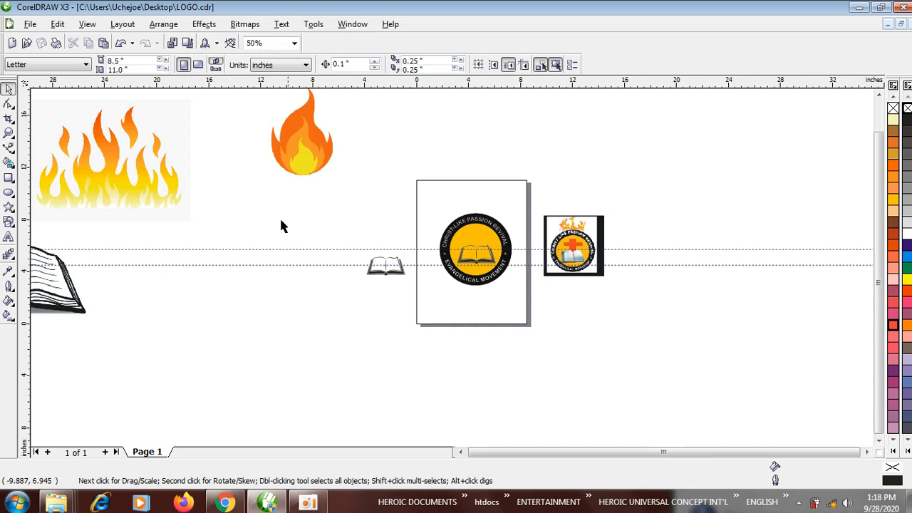
- Draw a tall upright rectangle about 0.34 by 1.99 inches in the yellow circle, with its lower end over the book
{"action": "scroll", "coordinate": [490, 249], "scroll_direction": "up", "scroll_amount": 2}
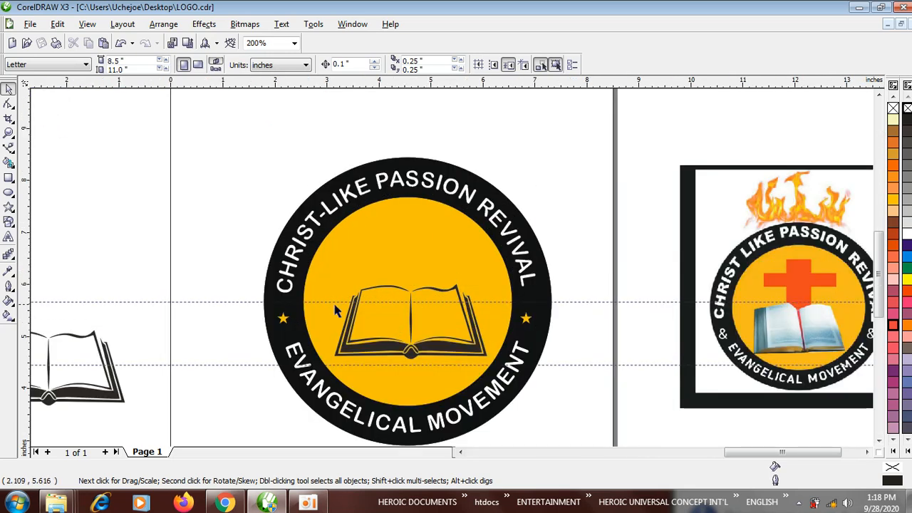
{"action": "left_click", "coordinate": [9, 178]}
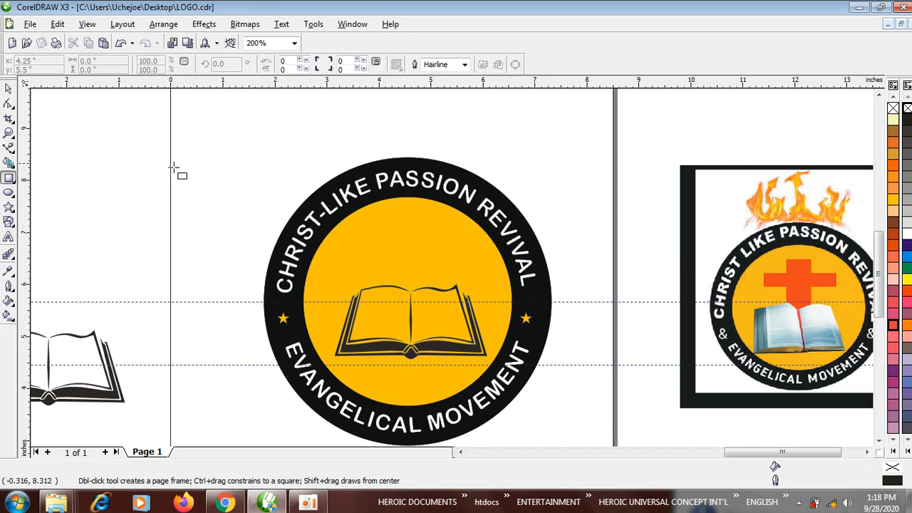
{"action": "scroll", "coordinate": [421, 292], "scroll_direction": "up", "scroll_amount": 1}
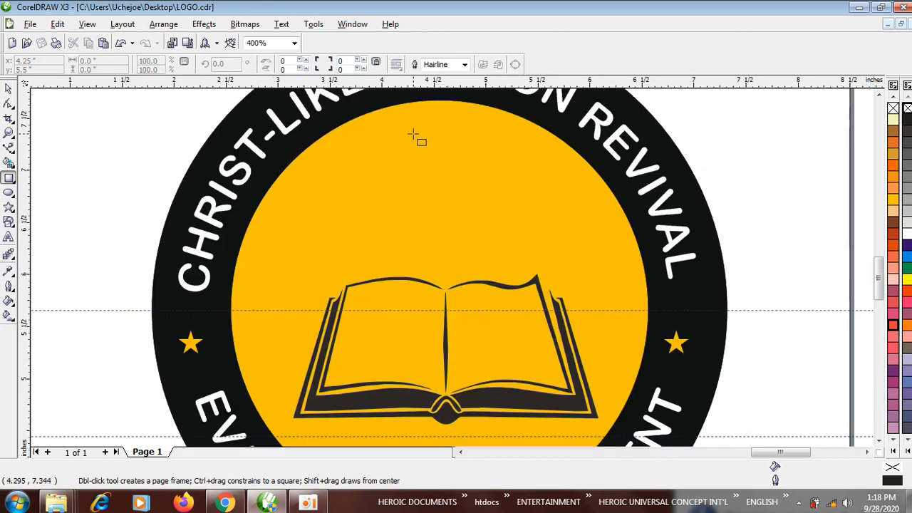
{"action": "left_click_drag", "start_coordinate": [412, 127], "coordinate": [447, 335]}
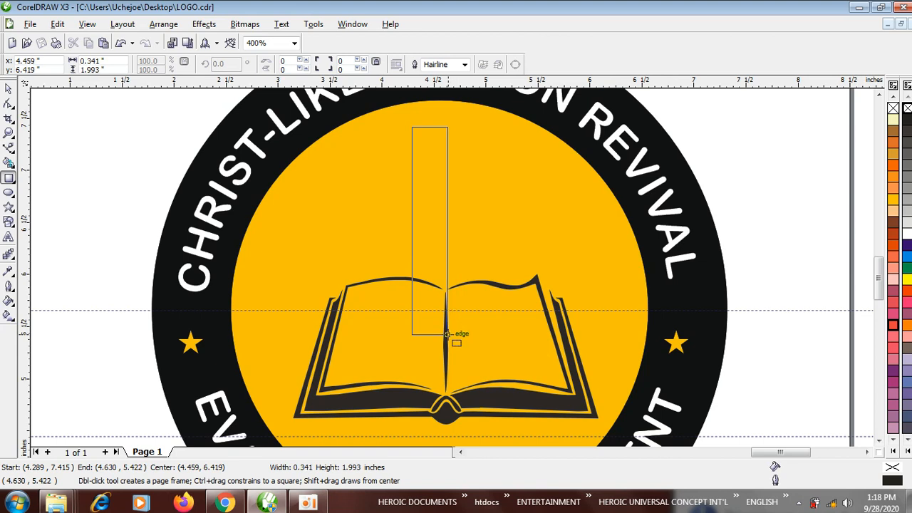
{"action": "left_click", "coordinate": [9, 89]}
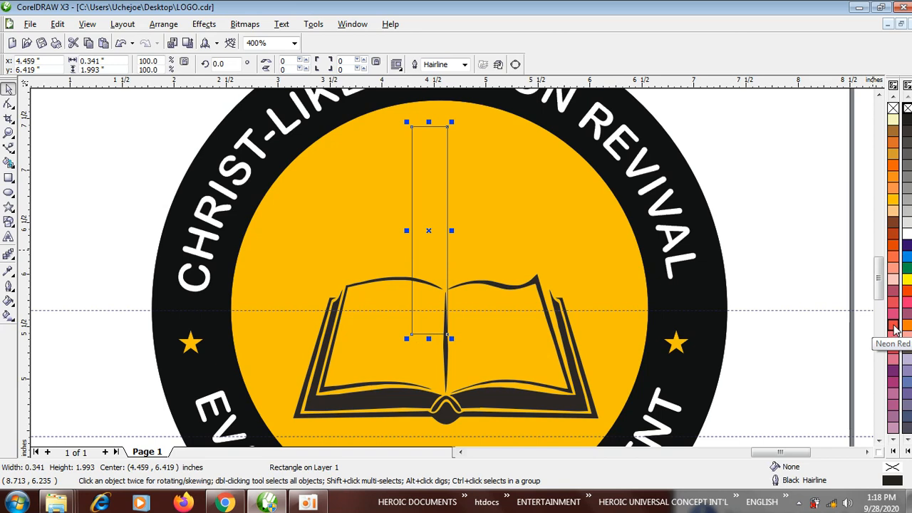
- Rotate a copy of the upright rectangle by 90 degrees about its center, and delete that copy
{"action": "left_click", "coordinate": [431, 237]}
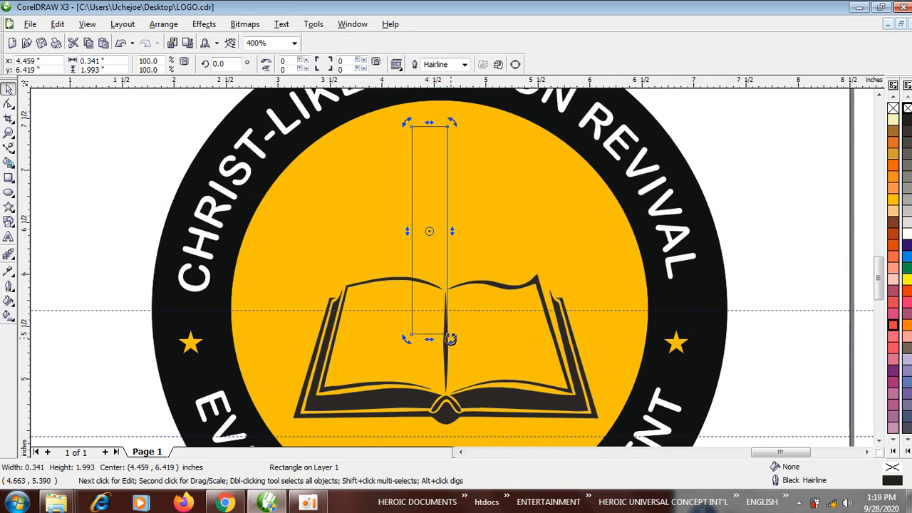
{"action": "left_click_drag", "start_coordinate": [450, 339], "coordinate": [503, 218]}
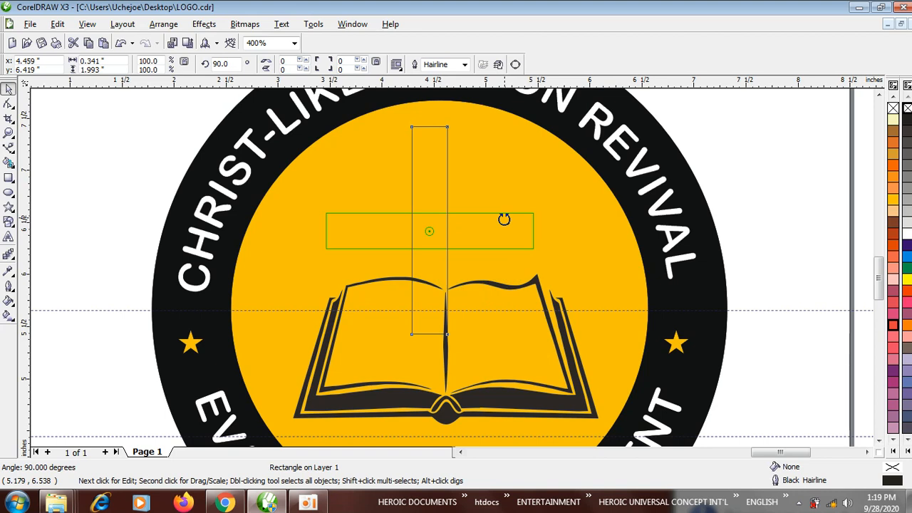
{"action": "left_click_drag", "start_coordinate": [504, 219], "coordinate": [504, 219]}
{"action": "left_click_drag", "start_coordinate": [504, 220], "coordinate": [504, 223]}
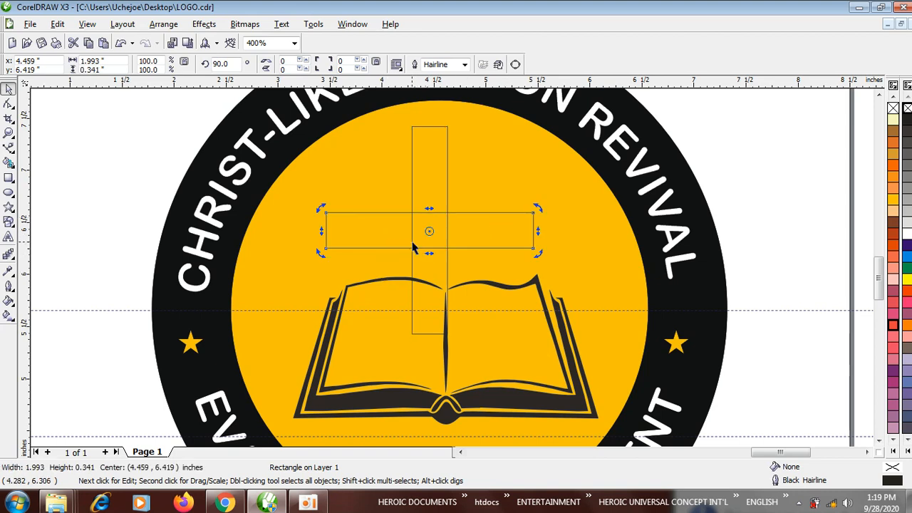
{"action": "key", "text": "Delete"}
- Duplicate the upright rectangle with a rotation angle of 90 degrees to form a horizontal crossbar
{"action": "left_click", "coordinate": [429, 185]}
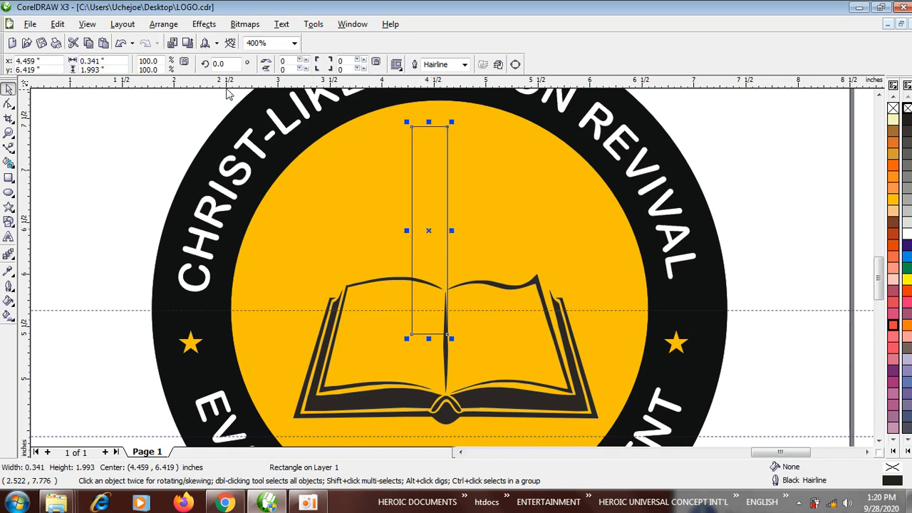
{"action": "left_click", "coordinate": [233, 68]}
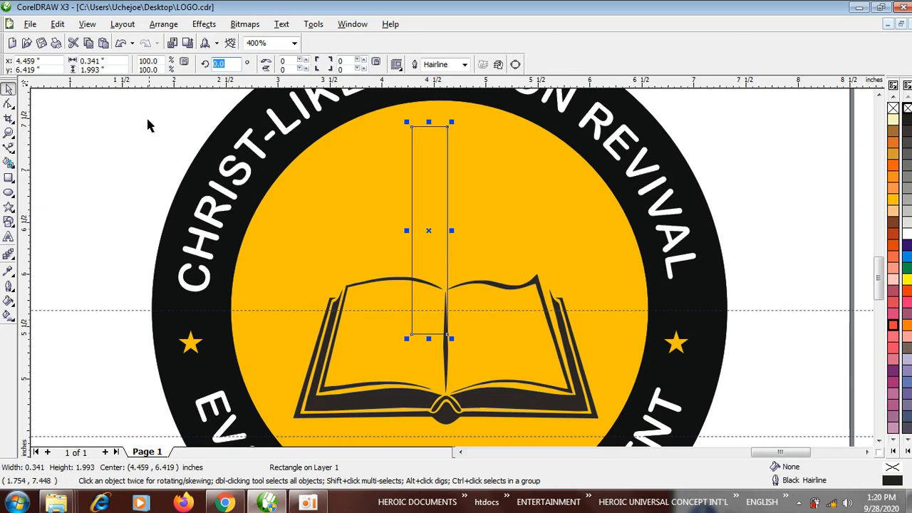
{"action": "type", "text": "90"}
{"action": "key", "text": "Return"}
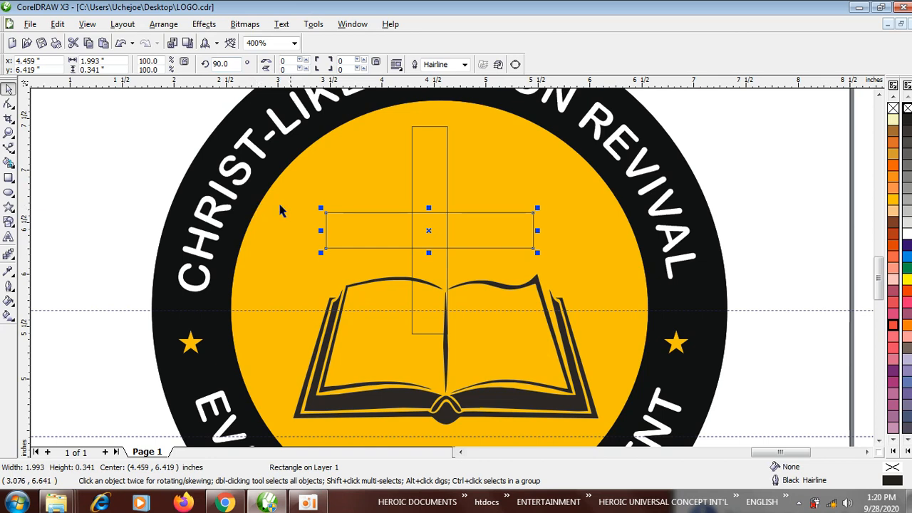
- Move the crossbar straight up to about Y 6.82 inches and shorten it symmetrically to about 1.54 inches wide
{"action": "scroll", "coordinate": [417, 205], "scroll_direction": "up", "scroll_amount": 1}
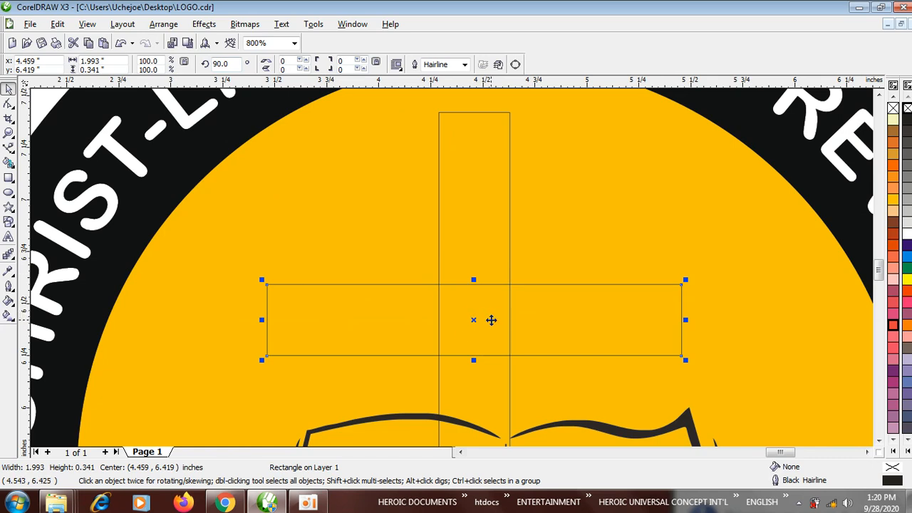
{"action": "left_click_drag", "start_coordinate": [475, 320], "coordinate": [484, 237]}
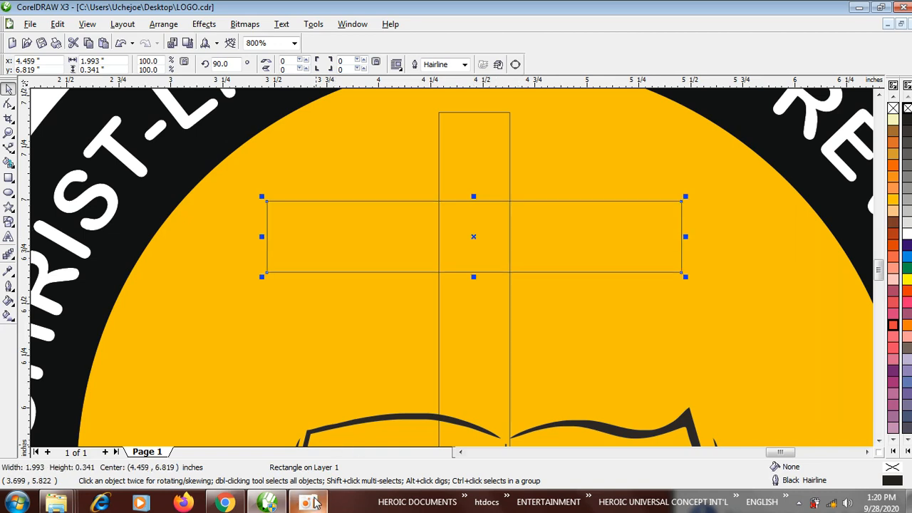
{"action": "left_click", "coordinate": [313, 503]}
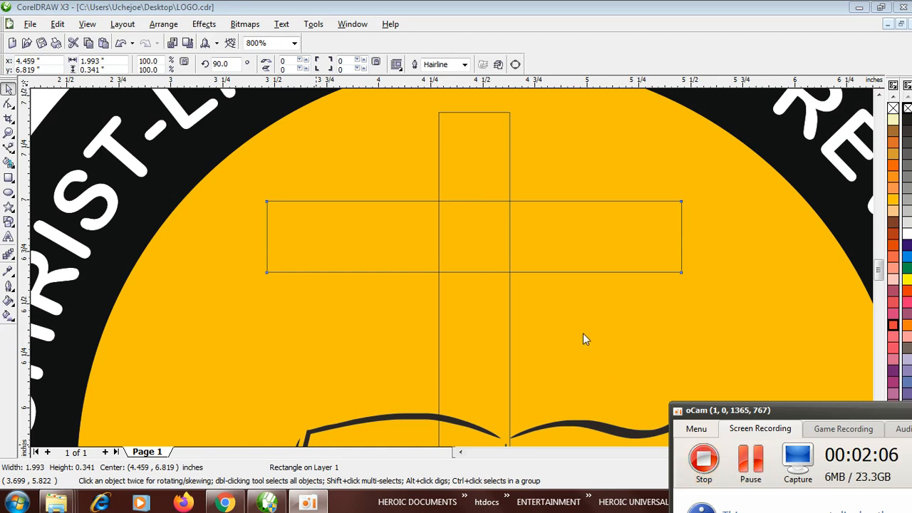
{"action": "left_click", "coordinate": [521, 236]}
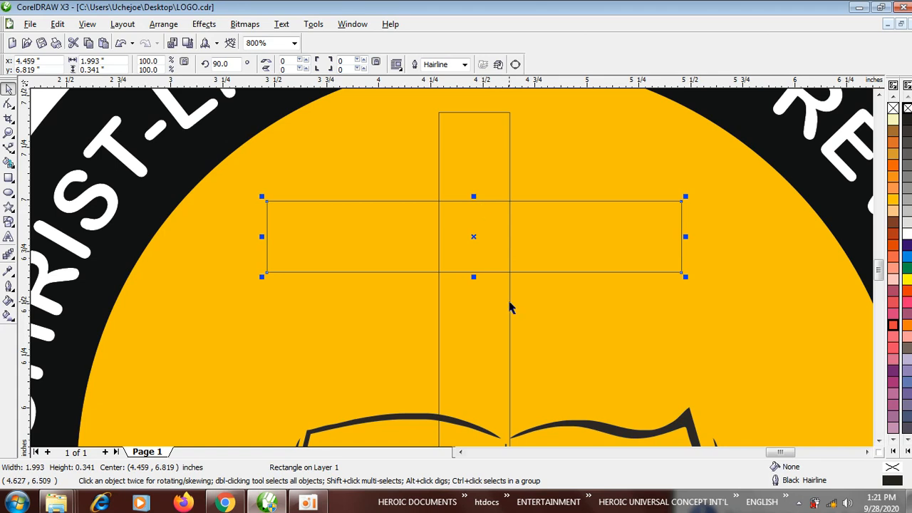
{"action": "scroll", "coordinate": [485, 285], "scroll_direction": "down", "scroll_amount": 1}
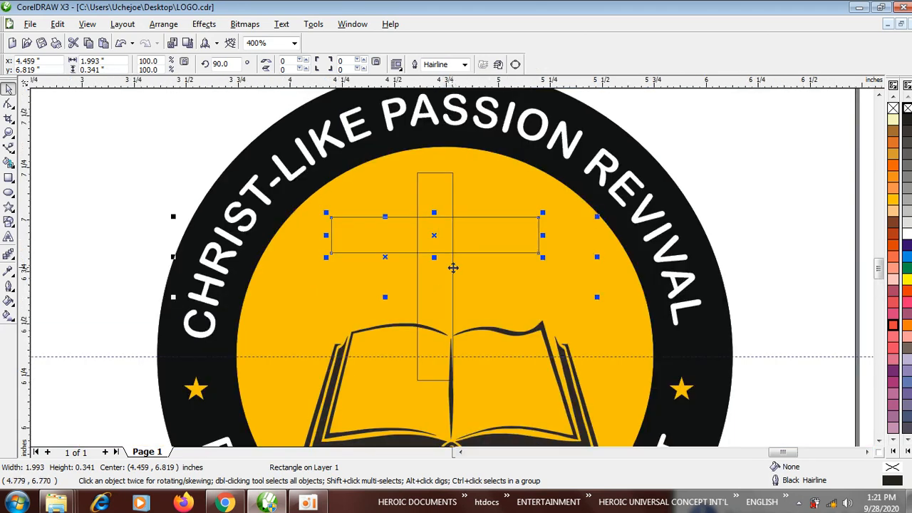
{"action": "scroll", "coordinate": [451, 264], "scroll_direction": "up", "scroll_amount": 1}
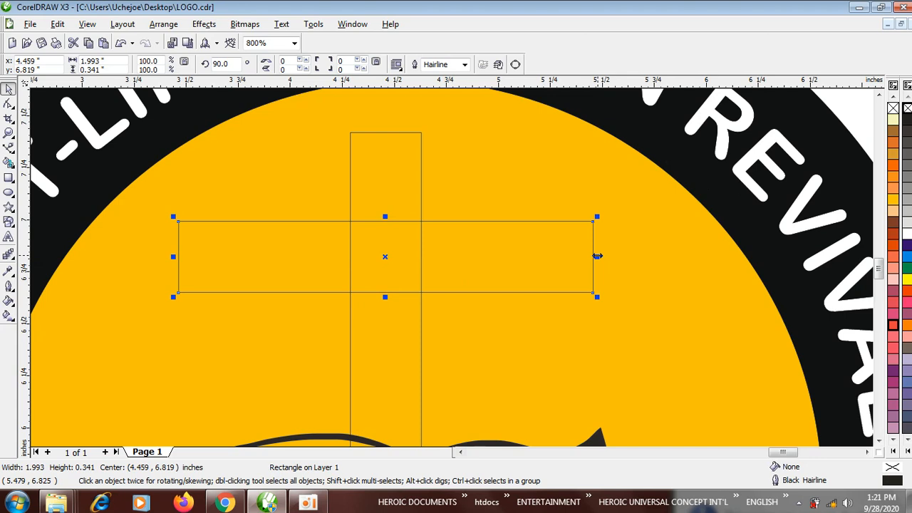
{"action": "left_click_drag", "start_coordinate": [594, 259], "coordinate": [552, 261]}
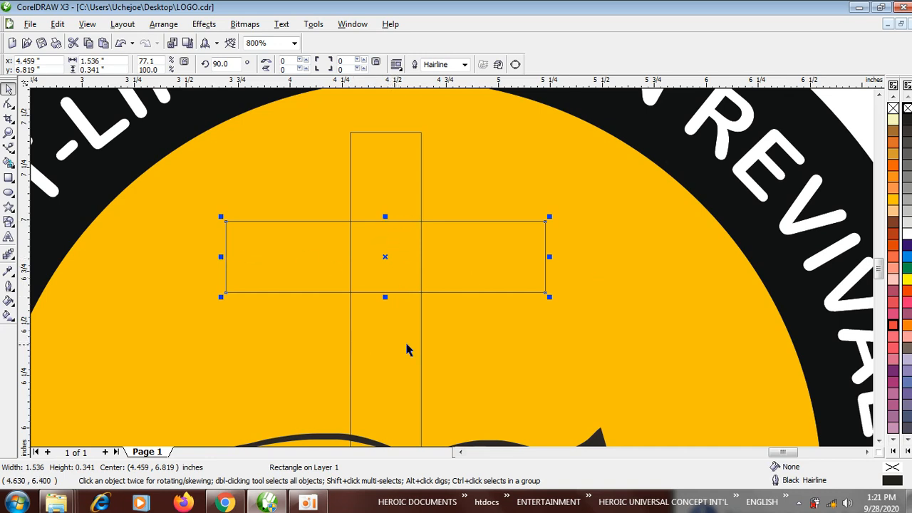
- Weld the crossbar and the upright rectangle into a single cross, and shift it right to about X 4.57 inches
{"action": "scroll", "coordinate": [450, 267], "scroll_direction": "down", "scroll_amount": 2}
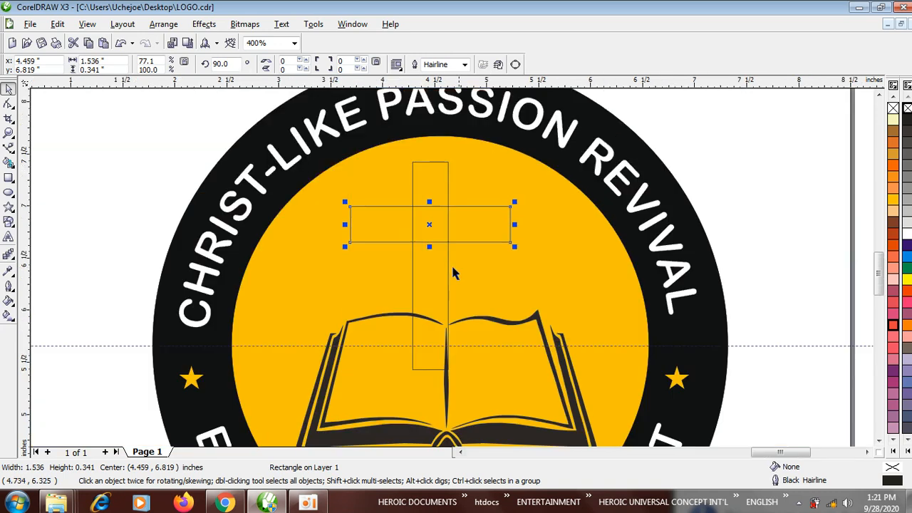
{"action": "scroll", "coordinate": [452, 269], "scroll_direction": "up", "scroll_amount": 2}
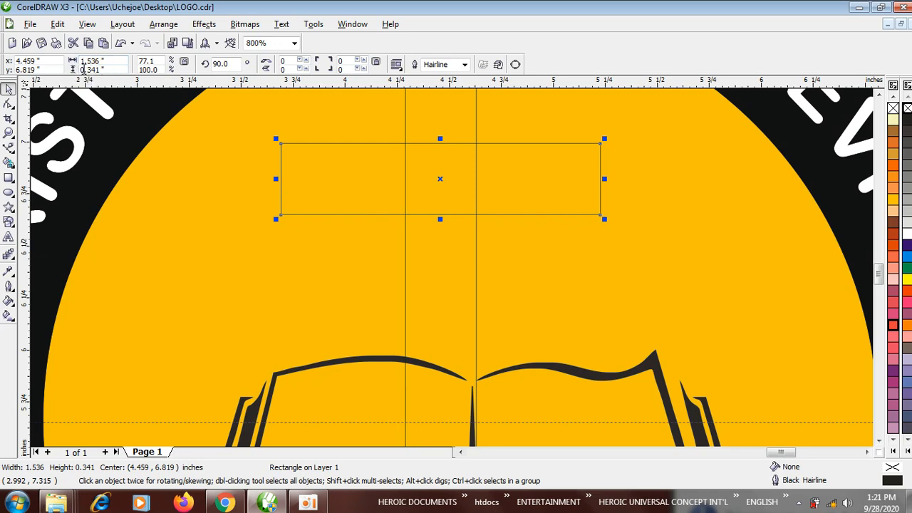
{"action": "left_click", "coordinate": [461, 260]}
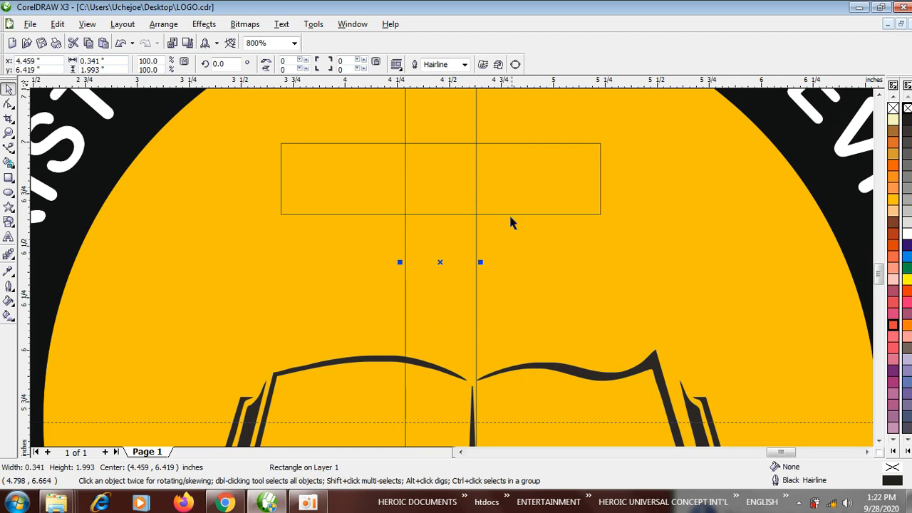
{"action": "left_click", "coordinate": [528, 189]}
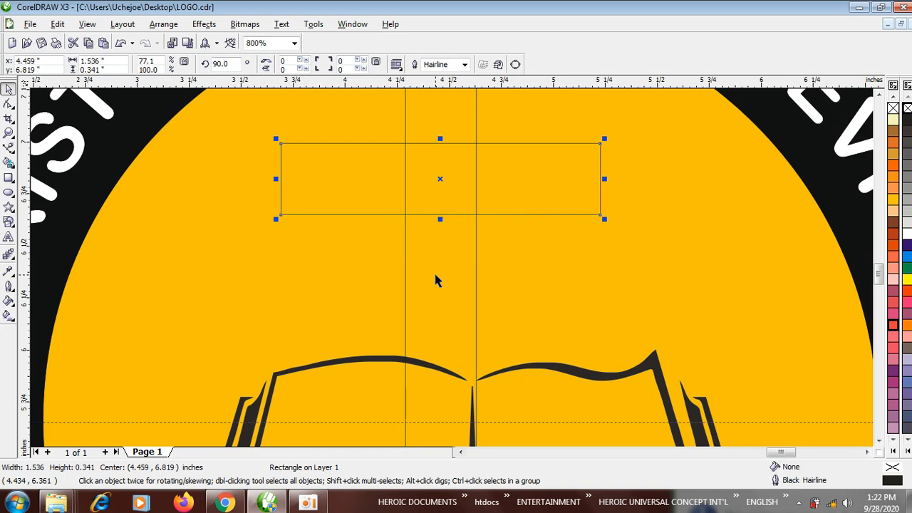
{"action": "scroll", "coordinate": [442, 275], "scroll_direction": "down", "scroll_amount": 1}
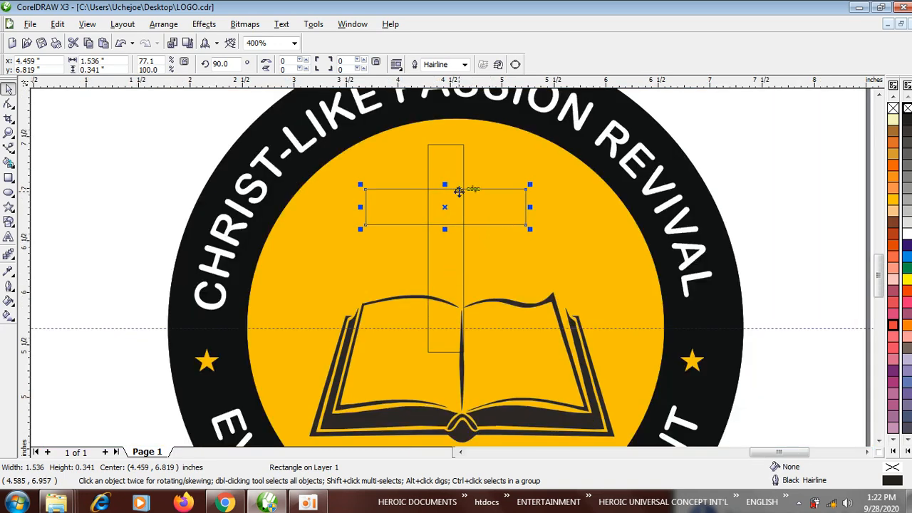
{"action": "scroll", "coordinate": [440, 228], "scroll_direction": "up", "scroll_amount": 1}
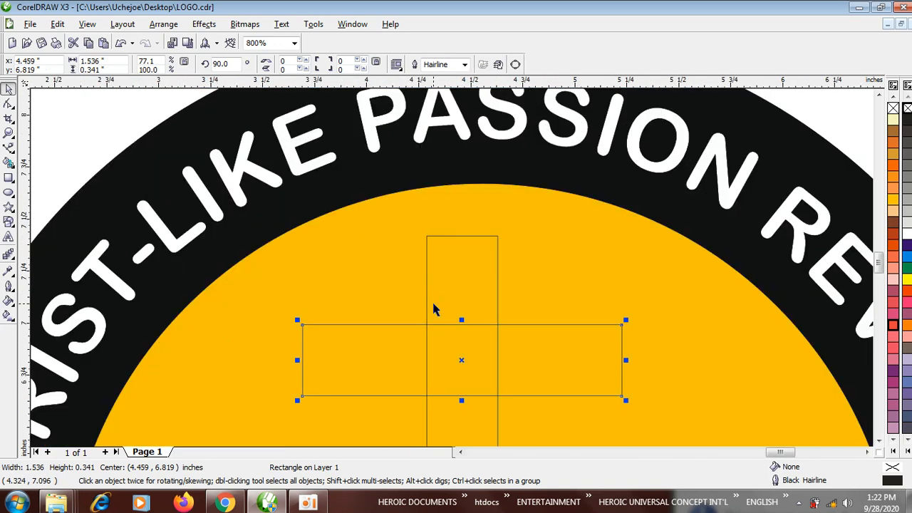
{"action": "left_click", "coordinate": [427, 304], "text": "shift"}
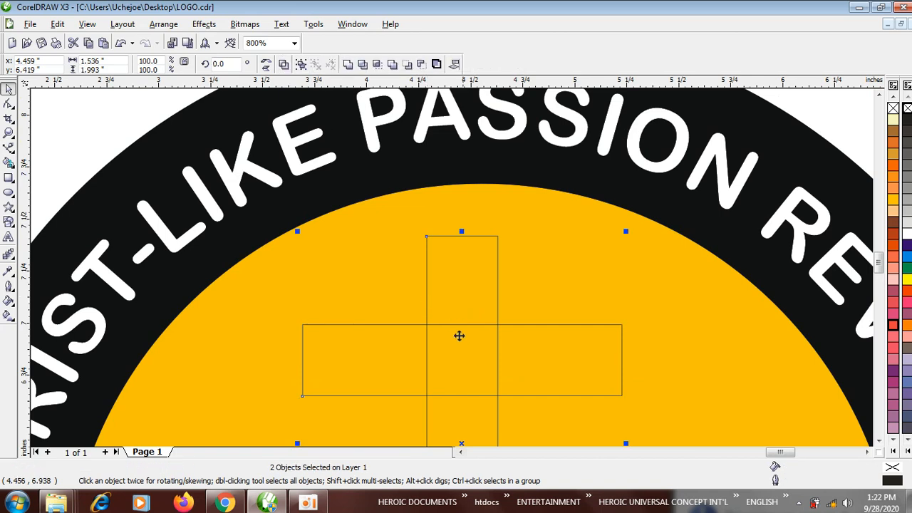
{"action": "scroll", "coordinate": [441, 290], "scroll_direction": "down", "scroll_amount": 1}
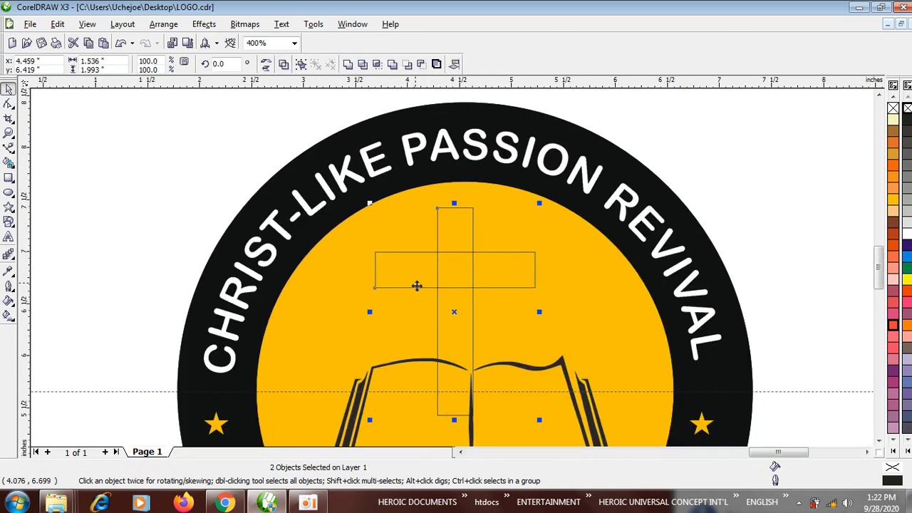
{"action": "scroll", "coordinate": [452, 267], "scroll_direction": "up", "scroll_amount": 1}
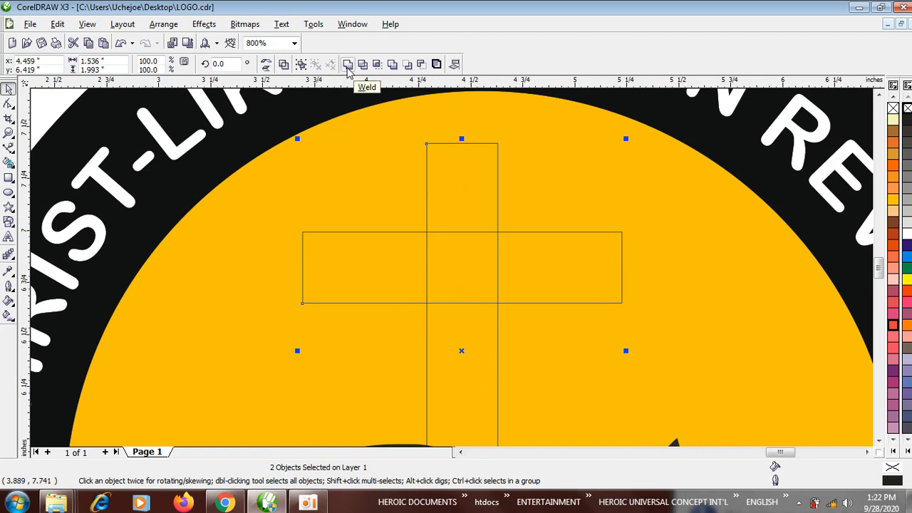
{"action": "left_click", "coordinate": [348, 64]}
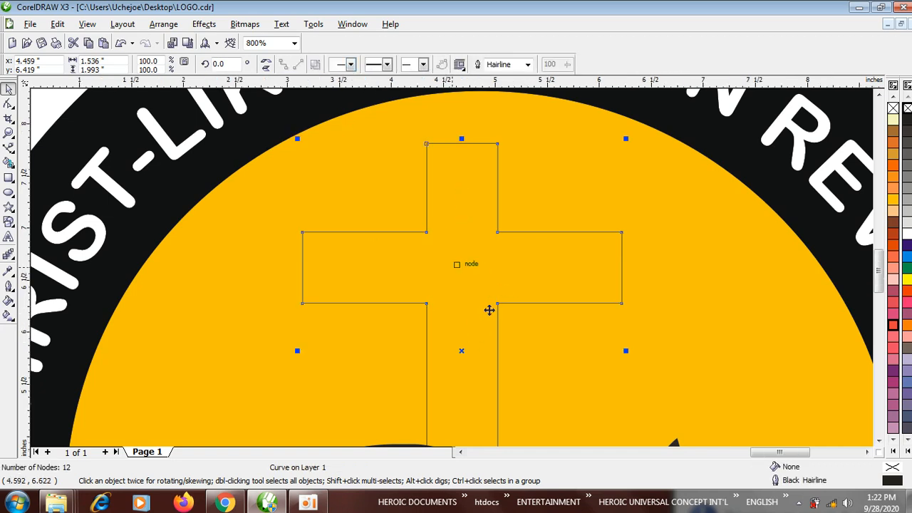
{"action": "scroll", "coordinate": [491, 309], "scroll_direction": "down", "scroll_amount": 1}
{"action": "left_click_drag", "start_coordinate": [440, 288], "coordinate": [450, 294]}
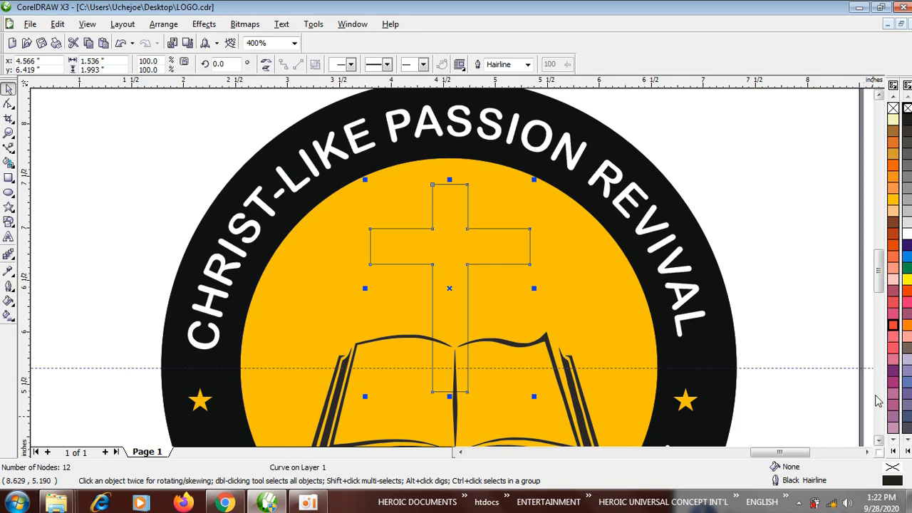
- Fill the cross with Red and remove its outline
{"action": "left_click", "coordinate": [894, 451]}
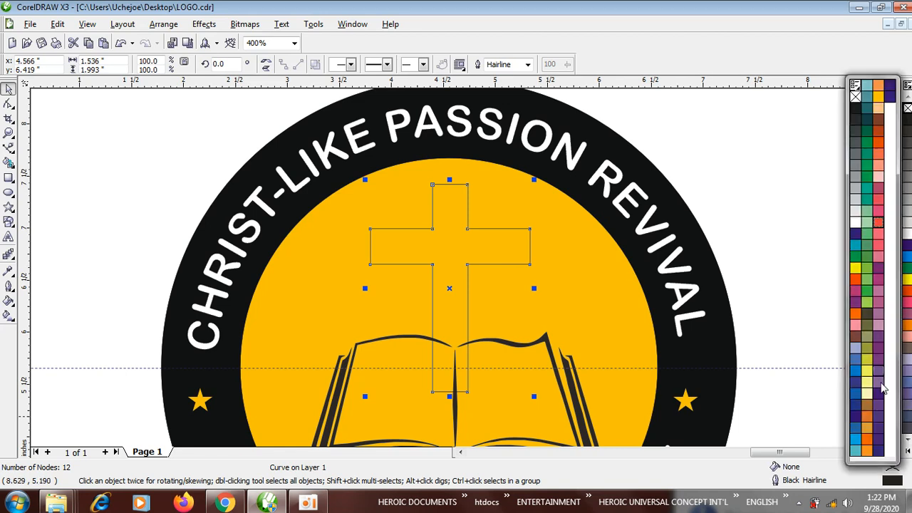
{"action": "left_click", "coordinate": [857, 281]}
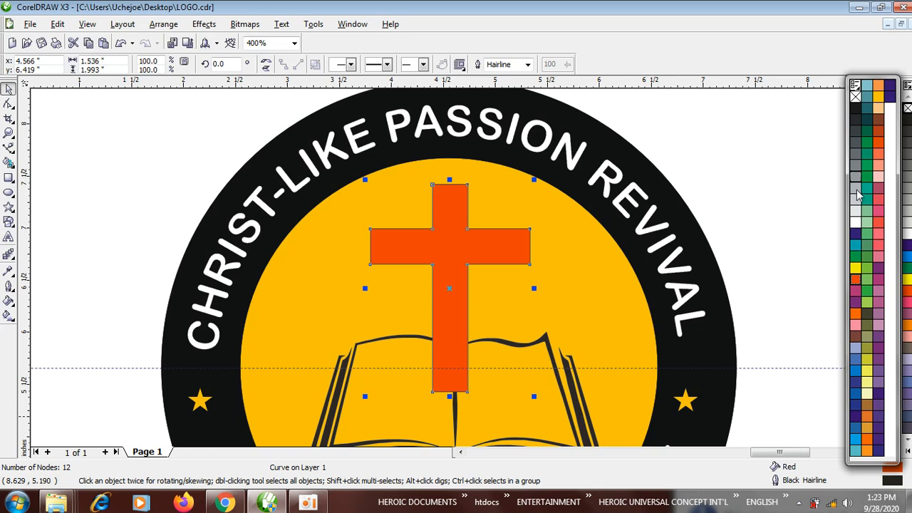
{"action": "right_click", "coordinate": [856, 96]}
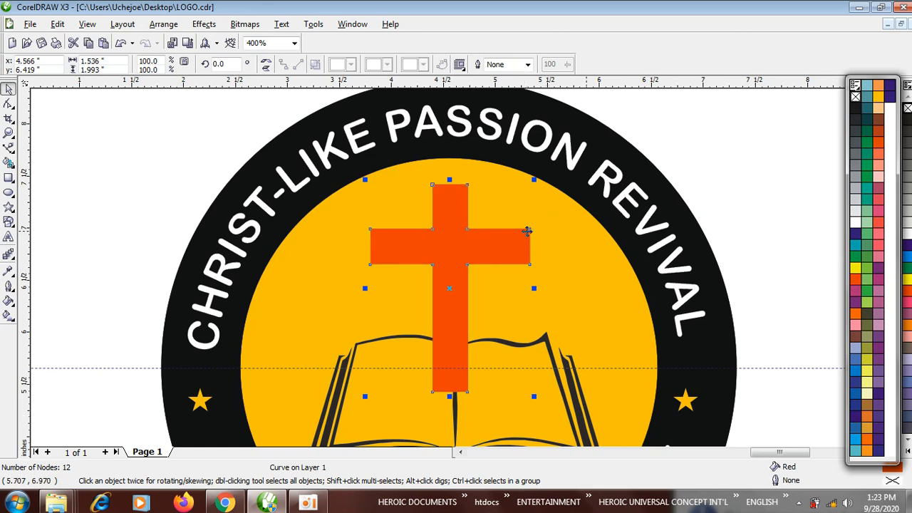
{"action": "left_click", "coordinate": [725, 152]}
{"action": "scroll", "coordinate": [549, 226], "scroll_direction": "down", "scroll_amount": 1}
{"action": "scroll", "coordinate": [439, 308], "scroll_direction": "down", "scroll_amount": 1}
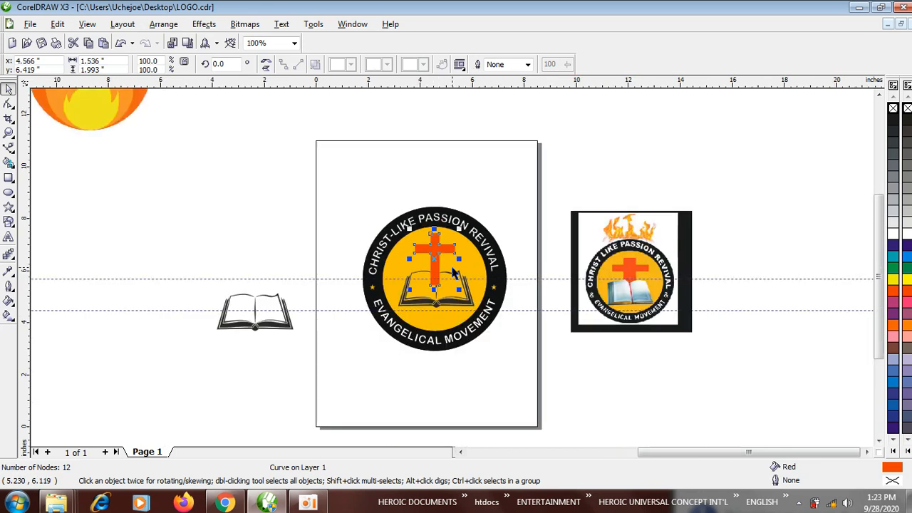
{"action": "left_click", "coordinate": [354, 333]}
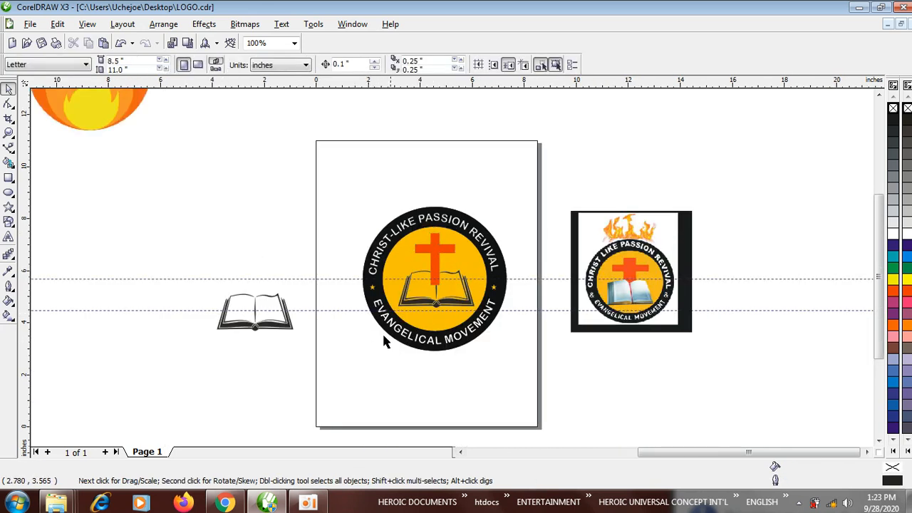
{"action": "scroll", "coordinate": [446, 249], "scroll_direction": "up", "scroll_amount": 1}
{"action": "scroll", "coordinate": [453, 273], "scroll_direction": "up", "scroll_amount": 1}
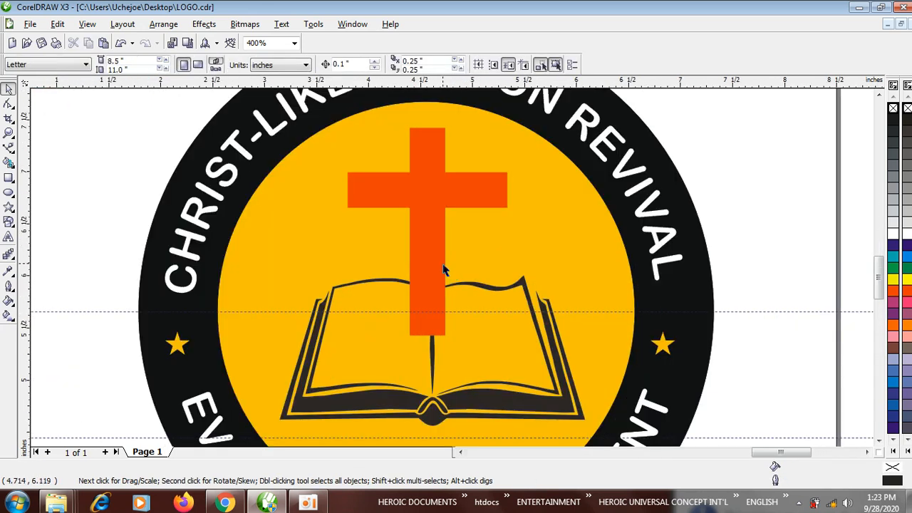
- Try to shorten the whole cross to about 1.86 inches high by lowering its top edge
{"action": "left_click", "coordinate": [427, 243]}
{"action": "left_click_drag", "start_coordinate": [426, 124], "coordinate": [428, 141]}
{"action": "scroll", "coordinate": [451, 267], "scroll_direction": "down", "scroll_amount": 1}
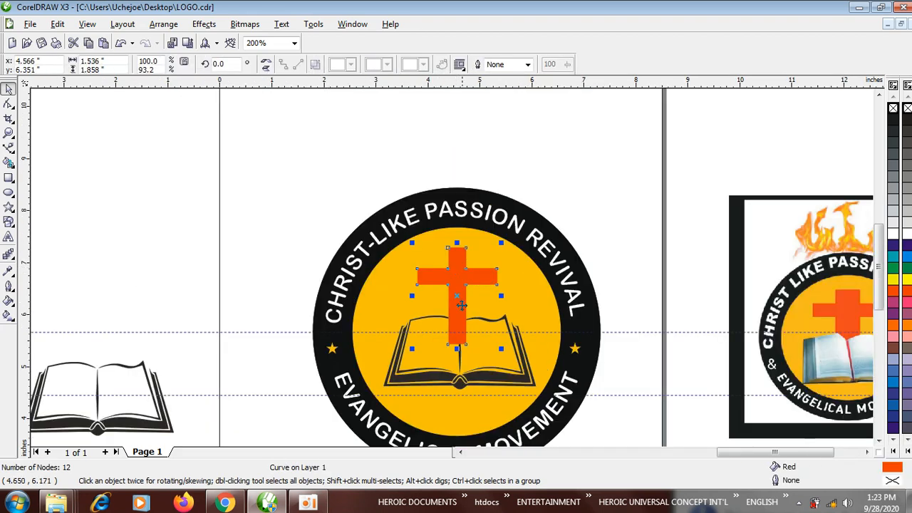
{"action": "key", "text": "ctrl+z"}
- Shorten the cross's lower arm to make the cross about 1.78 inches high, and move the cross down to about Y 6.30 inches
{"action": "scroll", "coordinate": [450, 265], "scroll_direction": "up", "scroll_amount": 1}
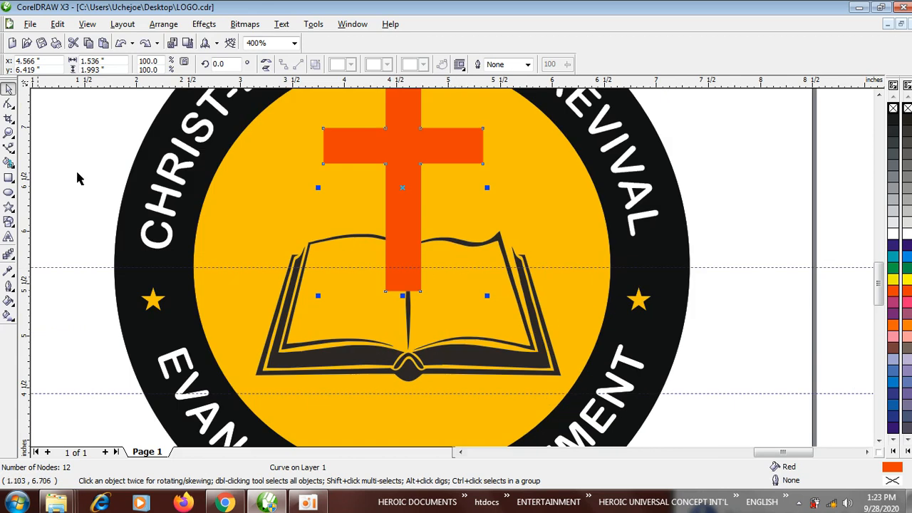
{"action": "left_click", "coordinate": [8, 104]}
{"action": "scroll", "coordinate": [451, 264], "scroll_direction": "up", "scroll_amount": 1}
{"action": "left_click_drag", "start_coordinate": [419, 256], "coordinate": [495, 215]}
{"action": "left_click", "coordinate": [9, 89]}
{"action": "left_click_drag", "start_coordinate": [446, 135], "coordinate": [450, 186]}
{"action": "scroll", "coordinate": [451, 185], "scroll_direction": "down", "scroll_amount": 5}
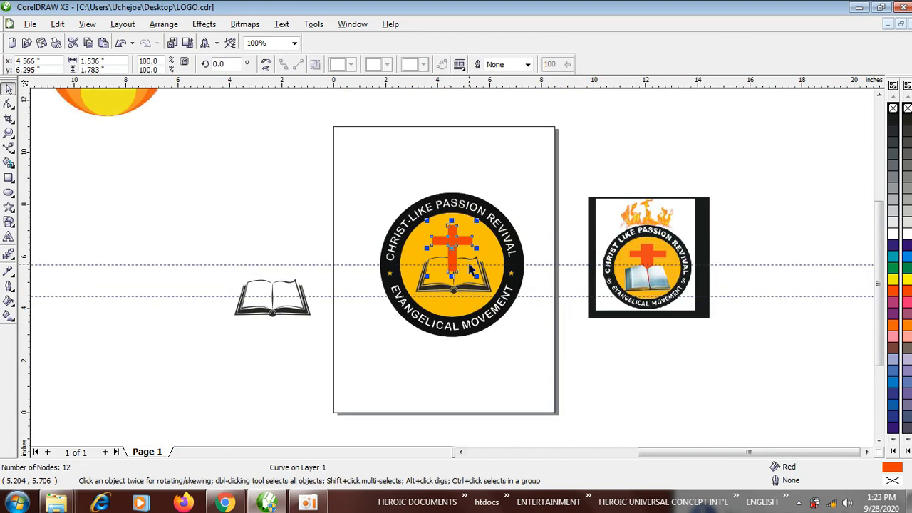
- Shift the cross slightly right and down to about X 4.6, Y 6.27 inches, aligned with the book's spine
{"action": "scroll", "coordinate": [468, 265], "scroll_direction": "up", "scroll_amount": 2}
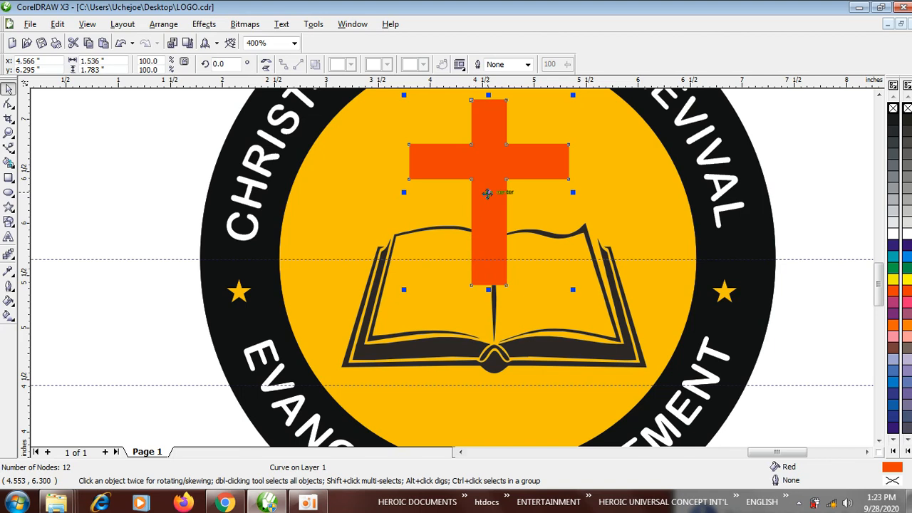
{"action": "left_click_drag", "start_coordinate": [489, 191], "coordinate": [497, 199]}
{"action": "scroll", "coordinate": [505, 273], "scroll_direction": "up", "scroll_amount": 2}
{"action": "left_click_drag", "start_coordinate": [435, 212], "coordinate": [443, 222]}
{"action": "scroll", "coordinate": [443, 222], "scroll_direction": "down", "scroll_amount": 3}
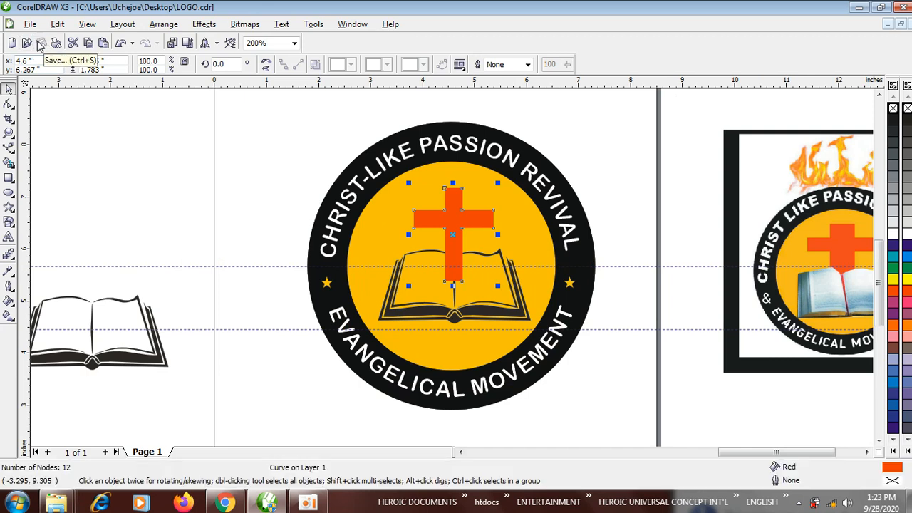
{"action": "left_click", "coordinate": [270, 230]}
- Move the flames bitmap beside the page, centred at about X -9.78, Y 4.93 inches
{"action": "scroll", "coordinate": [443, 243], "scroll_direction": "down", "scroll_amount": 1}
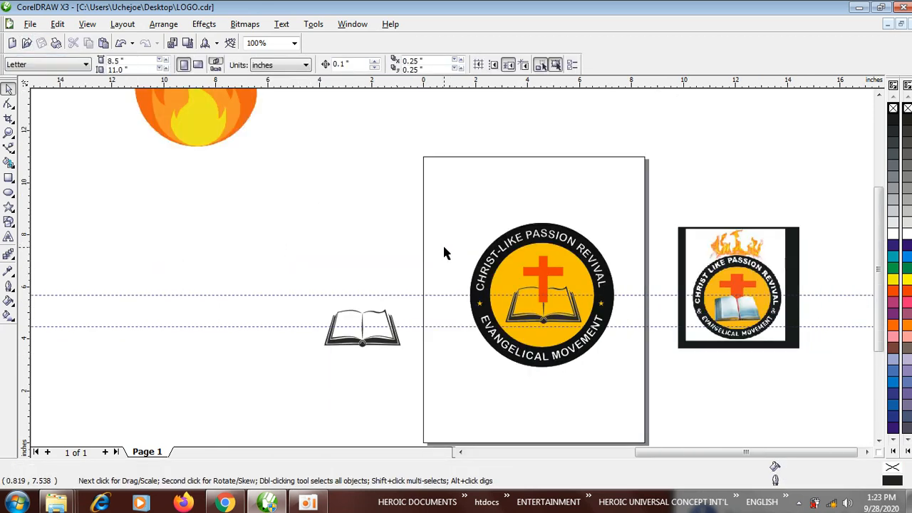
{"action": "scroll", "coordinate": [466, 233], "scroll_direction": "down", "scroll_amount": 1}
{"action": "left_click_drag", "start_coordinate": [263, 228], "coordinate": [442, 322]}
{"action": "scroll", "coordinate": [479, 322], "scroll_direction": "up", "scroll_amount": 1}
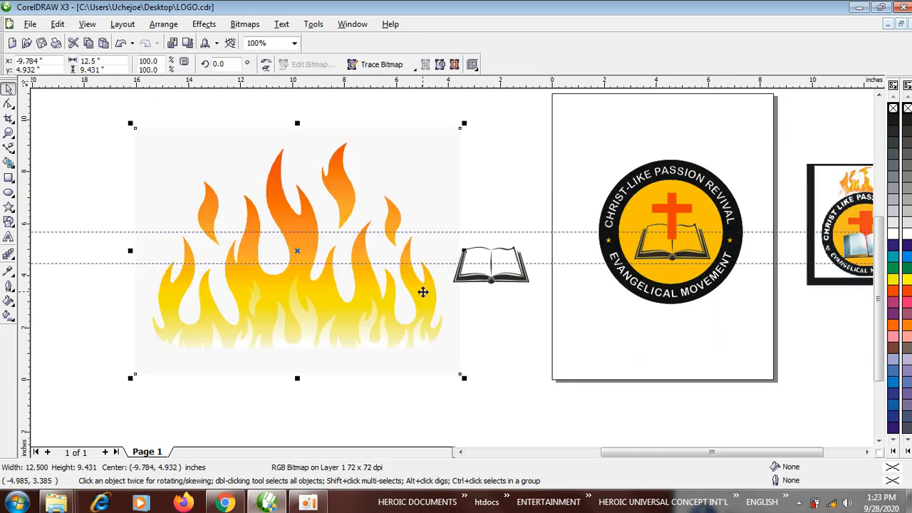
- Trace the flames bitmap into a group of vector shapes
{"action": "left_click", "coordinate": [341, 318]}
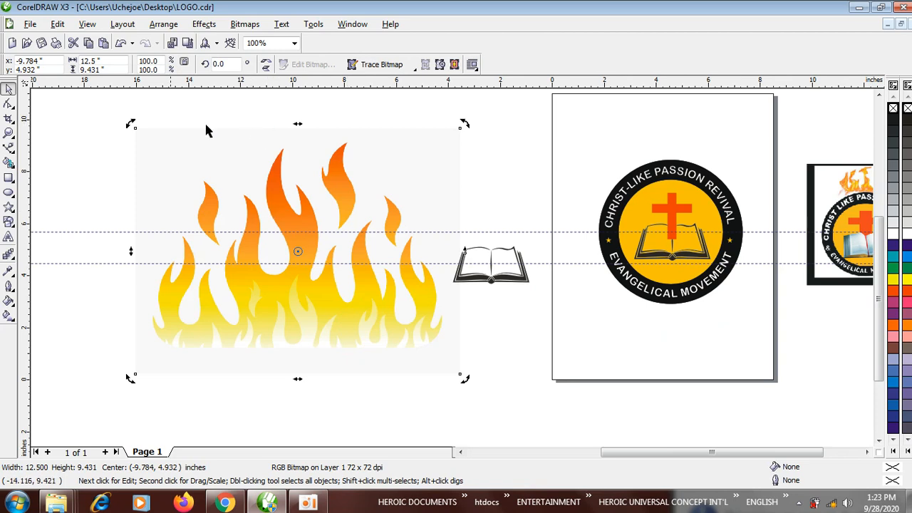
{"action": "left_click", "coordinate": [117, 153]}
{"action": "left_click", "coordinate": [197, 146]}
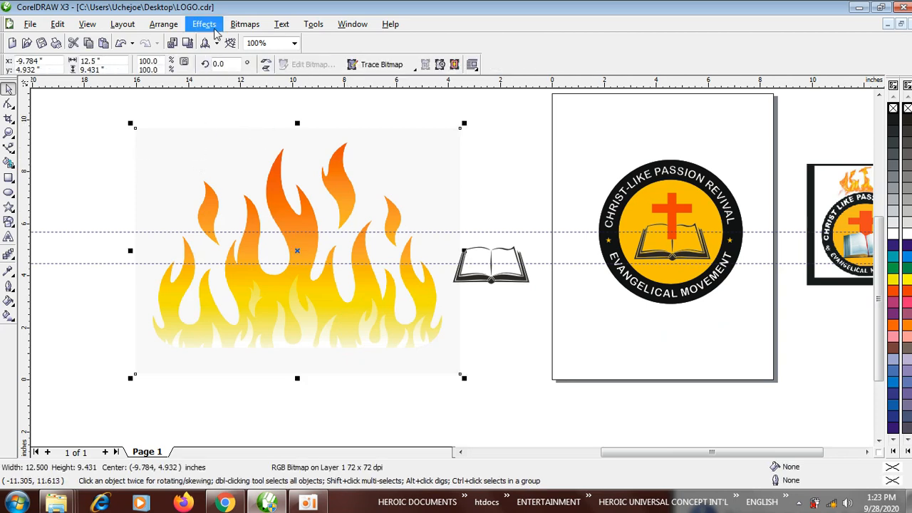
{"action": "left_click", "coordinate": [251, 29]}
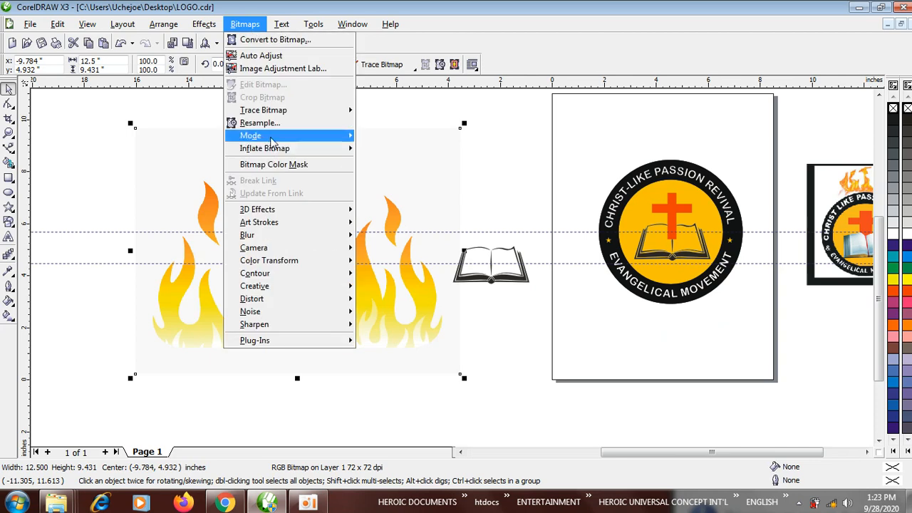
{"action": "mouse_move", "coordinate": [279, 114]}
{"action": "left_click", "coordinate": [392, 114]}
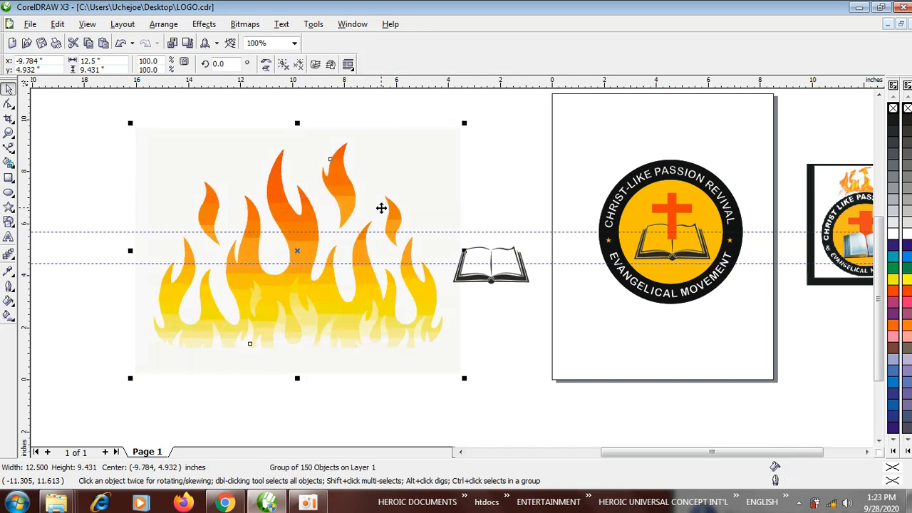
- Move the traced flames to about X -22.4, Y 11.5 inches and the original bitmap to about X -25, Y -3.5 inches
{"action": "left_click", "coordinate": [488, 167]}
{"action": "left_click", "coordinate": [422, 155]}
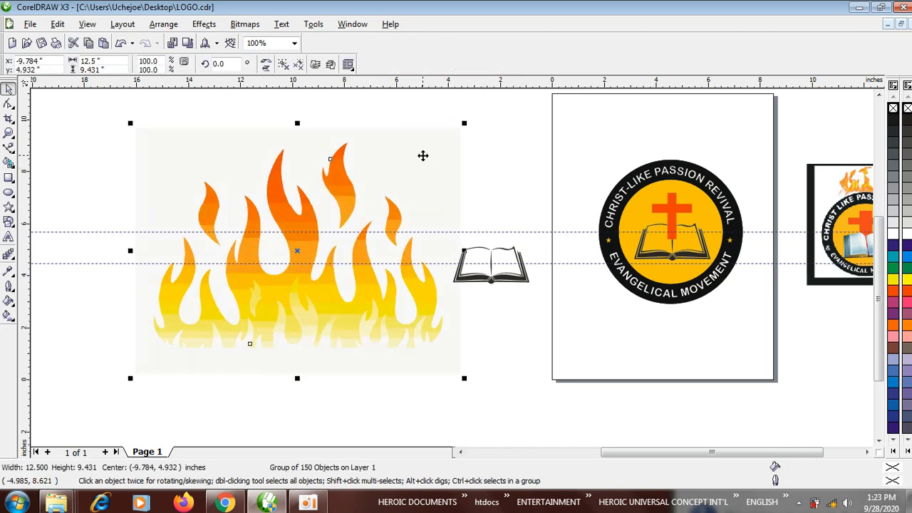
{"action": "scroll", "coordinate": [464, 273], "scroll_direction": "down", "scroll_amount": 1}
{"action": "left_click_drag", "start_coordinate": [463, 275], "coordinate": [299, 190]}
{"action": "mouse_move", "coordinate": [454, 269]}
{"action": "left_mouse_down"}
{"action": "mouse_move", "coordinate": [419, 330]}
{"action": "mouse_move", "coordinate": [372, 349]}
{"action": "left_mouse_up"}
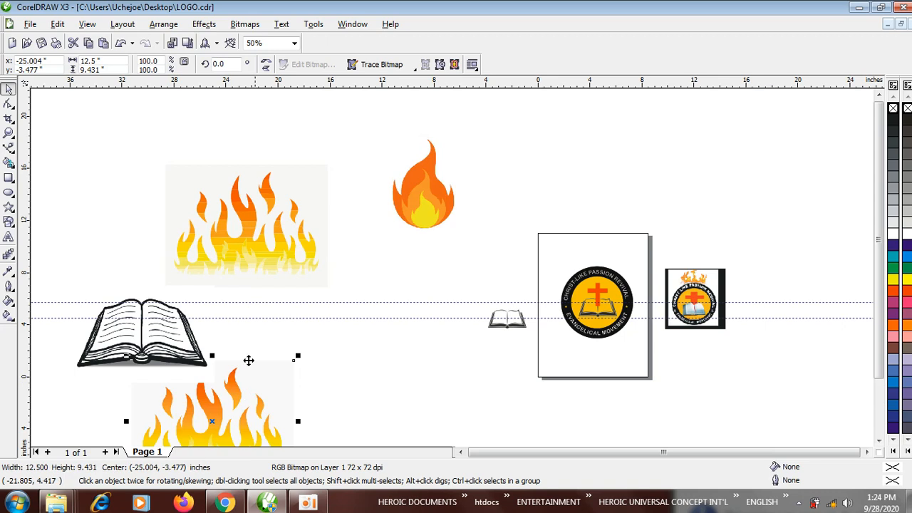
- Ungroup the traced flames completely and delete the off-white background shape
{"action": "scroll", "coordinate": [264, 228], "scroll_direction": "up", "scroll_amount": 1}
{"action": "left_click", "coordinate": [538, 203]}
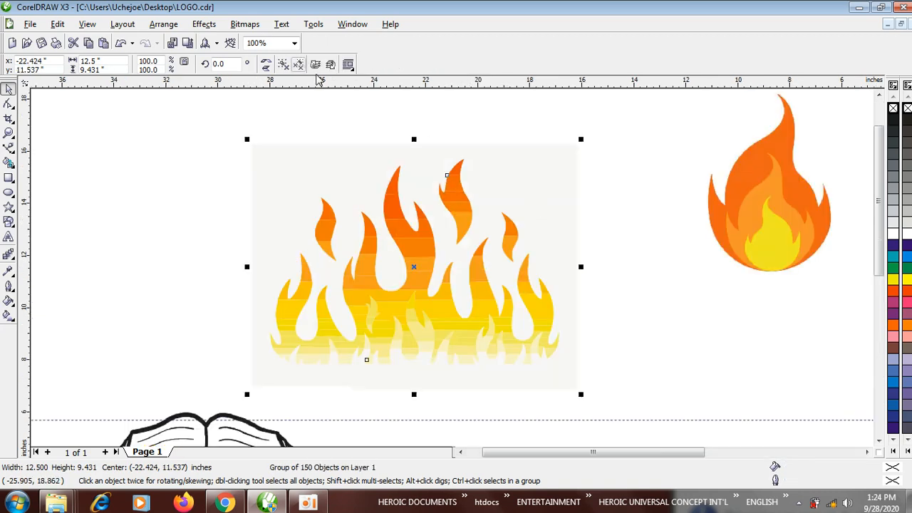
{"action": "left_click", "coordinate": [299, 64]}
{"action": "key", "text": "ctrl+l"}
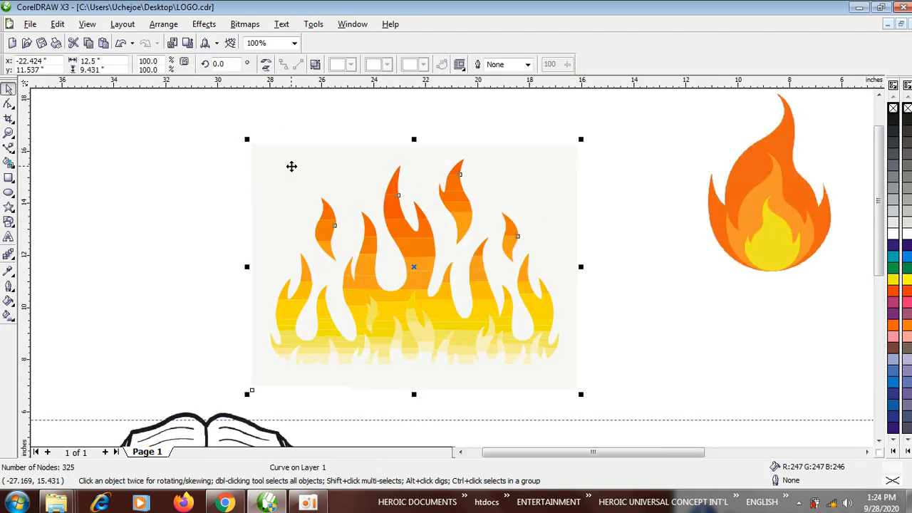
{"action": "key", "text": "Delete"}
- Select all the remaining flame pieces and group them
{"action": "left_click", "coordinate": [332, 253]}
{"action": "scroll", "coordinate": [384, 209], "scroll_direction": "down", "scroll_amount": 1}
{"action": "left_click_drag", "start_coordinate": [360, 185], "coordinate": [597, 349]}
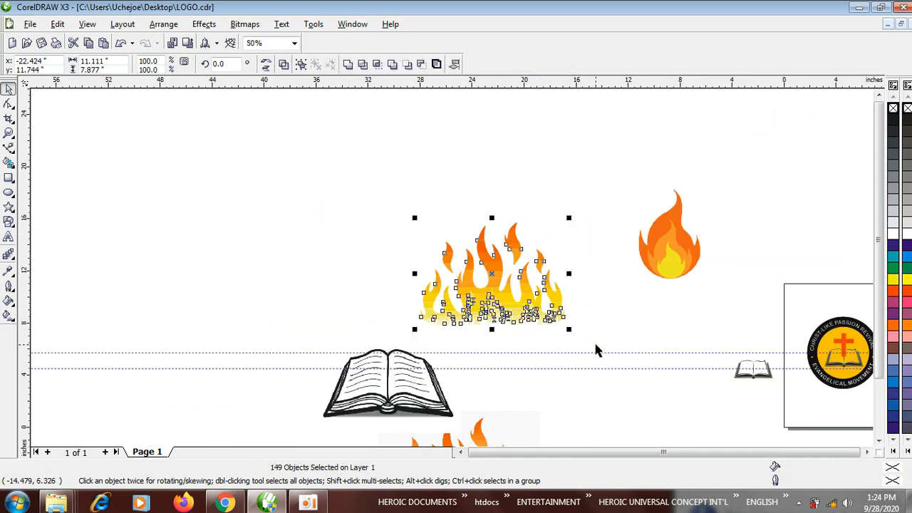
{"action": "left_click", "coordinate": [300, 64]}
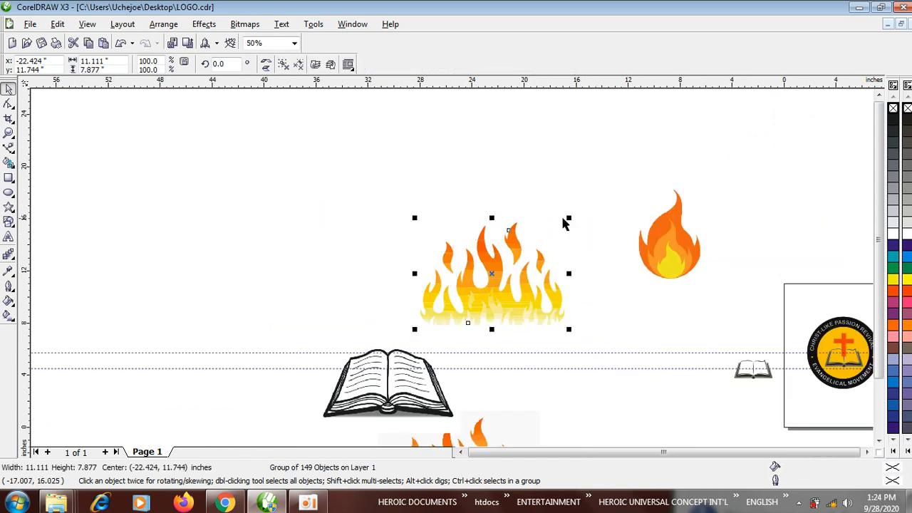
- Scale the flames group down to about 1.18 × 0.84 inches and place it over the cross's foot at about X 4.63, Y 5.58 inches
{"action": "left_click_drag", "start_coordinate": [567, 218], "coordinate": [638, 315]}
{"action": "scroll", "coordinate": [451, 268], "scroll_direction": "down", "scroll_amount": 1}
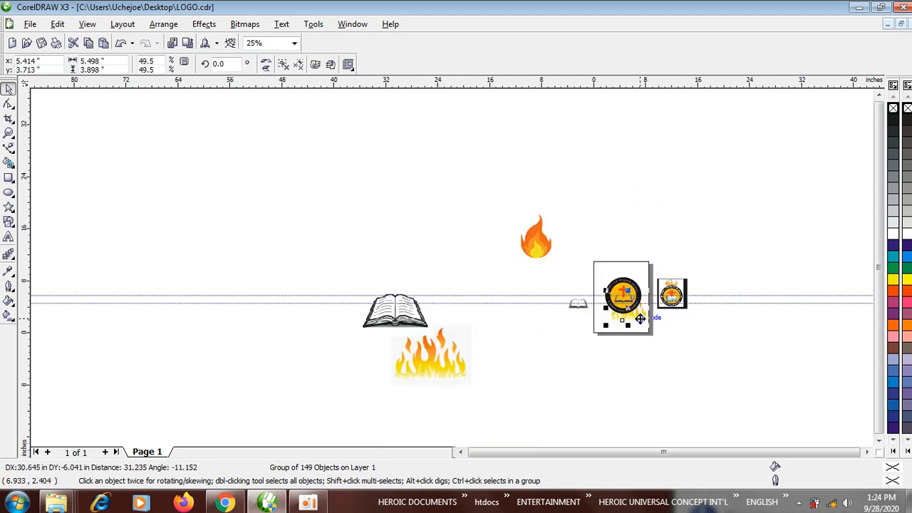
{"action": "scroll", "coordinate": [637, 310], "scroll_direction": "up", "scroll_amount": 1}
{"action": "scroll", "coordinate": [449, 254], "scroll_direction": "up", "scroll_amount": 2}
{"action": "left_click_drag", "start_coordinate": [524, 143], "coordinate": [361, 298]}
{"action": "left_click_drag", "start_coordinate": [291, 326], "coordinate": [345, 153]}
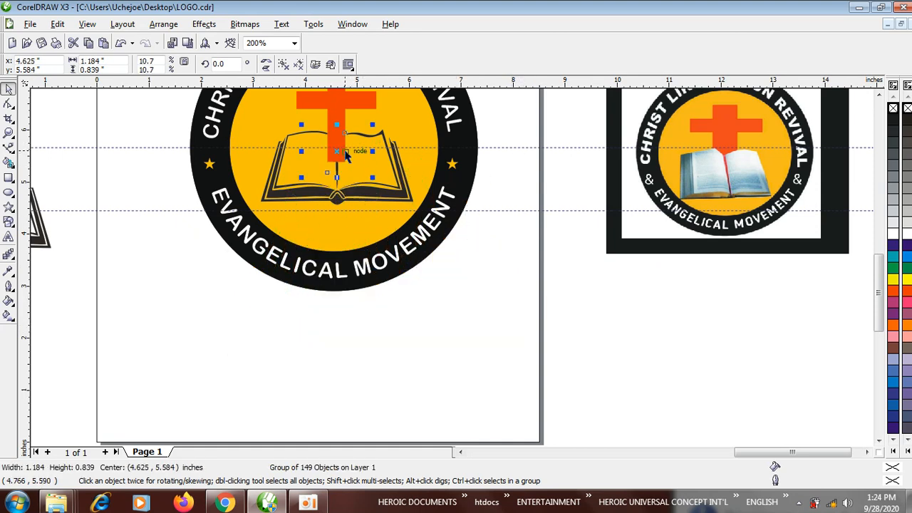
- Enlarge the flames to about 1.80 × 1.28 inches and place them in front of the cross and book at about X 4.54, Y 5.78 inches
{"action": "scroll", "coordinate": [345, 153], "scroll_direction": "up", "scroll_amount": 1}
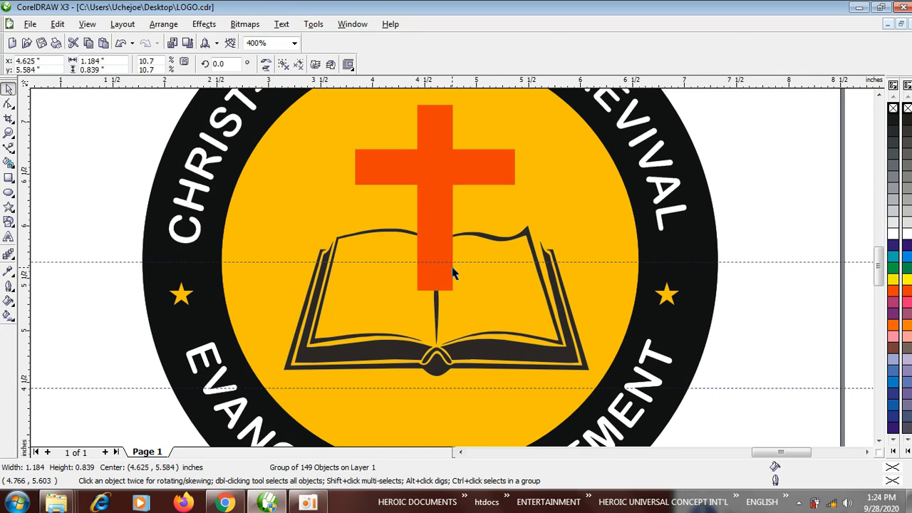
{"action": "left_click_drag", "start_coordinate": [369, 228], "coordinate": [333, 201]}
{"action": "mouse_move", "coordinate": [449, 297]}
{"action": "left_mouse_down"}
{"action": "mouse_move", "coordinate": [471, 294]}
{"action": "mouse_move", "coordinate": [449, 286]}
{"action": "left_mouse_up"}
{"action": "left_click_drag", "start_coordinate": [517, 308], "coordinate": [542, 327]}
{"action": "left_click_drag", "start_coordinate": [348, 329], "coordinate": [347, 330]}
{"action": "mouse_move", "coordinate": [460, 295]}
{"action": "left_mouse_down"}
{"action": "mouse_move", "coordinate": [449, 287]}
{"action": "mouse_move", "coordinate": [454, 293]}
{"action": "left_mouse_up"}
{"action": "scroll", "coordinate": [454, 292], "scroll_direction": "down", "scroll_amount": 1}
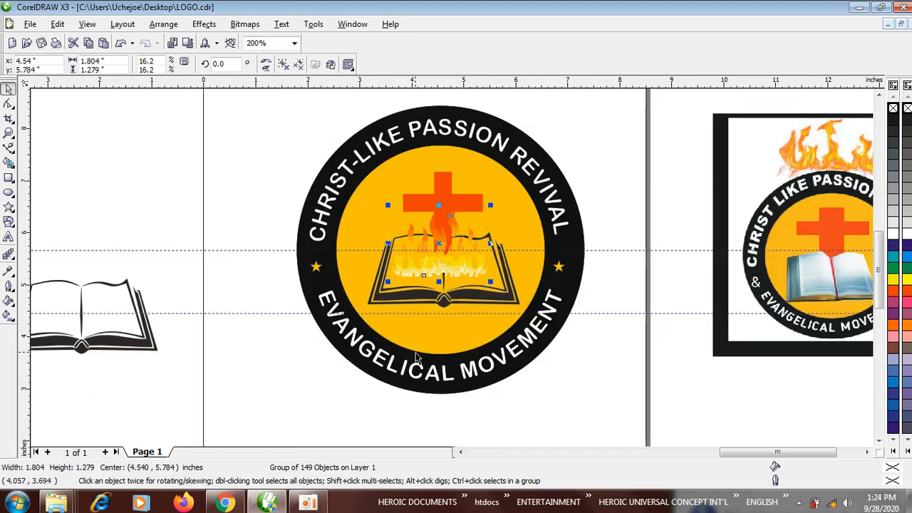
{"action": "scroll", "coordinate": [490, 248], "scroll_direction": "down", "scroll_amount": 1}
{"action": "left_click", "coordinate": [427, 291]}
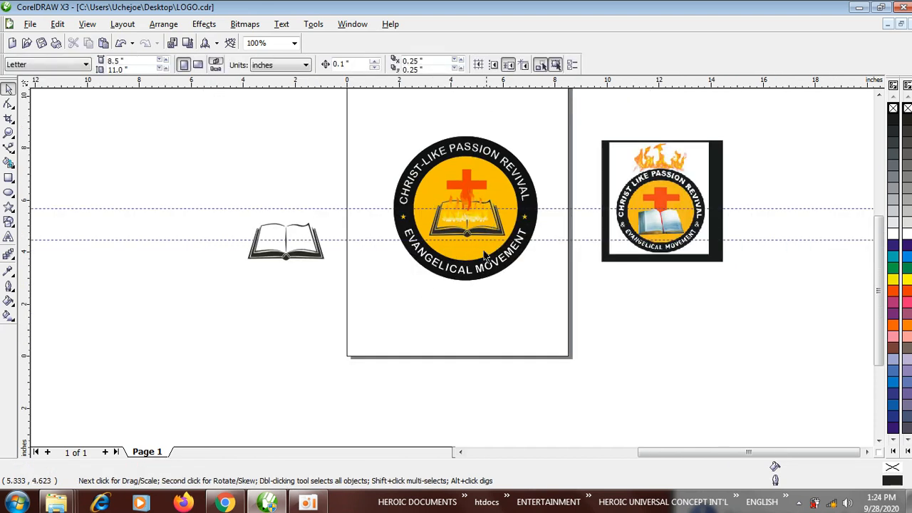
{"action": "scroll", "coordinate": [426, 291], "scroll_direction": "up", "scroll_amount": 1}
{"action": "scroll", "coordinate": [453, 272], "scroll_direction": "down", "scroll_amount": 1}
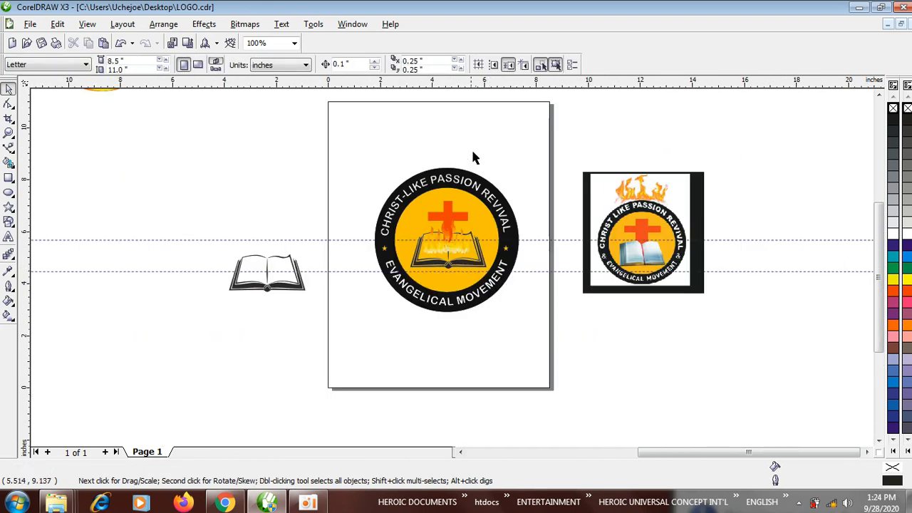
{"action": "scroll", "coordinate": [452, 269], "scroll_direction": "up", "scroll_amount": 1}
{"action": "scroll", "coordinate": [453, 273], "scroll_direction": "down", "scroll_amount": 1}
{"action": "scroll", "coordinate": [448, 376], "scroll_direction": "up", "scroll_amount": 1}
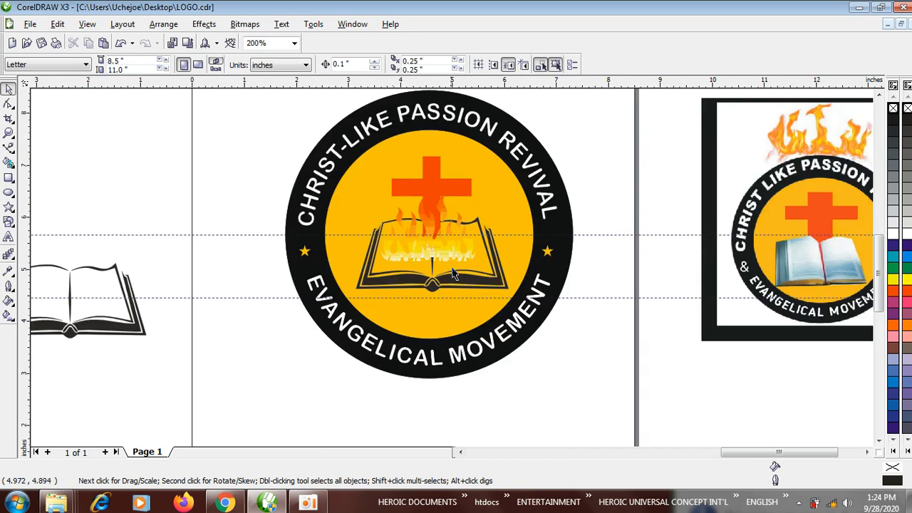
- Duplicate the whole circular emblem outside the page, centred at about X -9 inches
{"action": "scroll", "coordinate": [403, 321], "scroll_direction": "down", "scroll_amount": 1}
{"action": "left_click_drag", "start_coordinate": [356, 148], "coordinate": [536, 320]}
{"action": "scroll", "coordinate": [405, 299], "scroll_direction": "down", "scroll_amount": 1}
{"action": "left_click_drag", "start_coordinate": [415, 254], "coordinate": [238, 255]}
{"action": "left_click", "coordinate": [284, 326]}
- Delete the line-art book from the emblem copy outside the page
{"action": "scroll", "coordinate": [261, 279], "scroll_direction": "up", "scroll_amount": 2}
{"action": "left_click", "coordinate": [476, 279]}
{"action": "key", "text": "Delete"}
- Group the separate white-paged book and move it onto the emblem copy at about X -9.03, Y 5.30 inches
{"action": "left_click", "coordinate": [711, 289]}
{"action": "left_click_drag", "start_coordinate": [638, 168], "coordinate": [850, 358]}
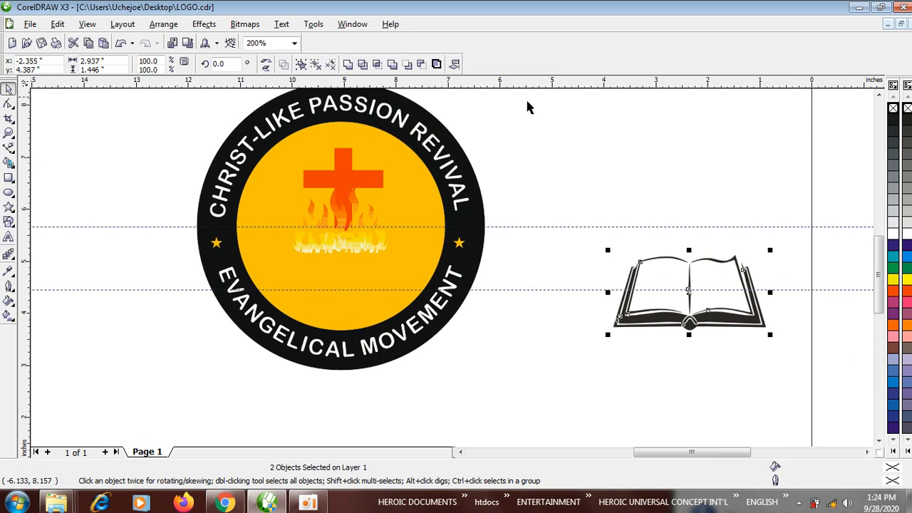
{"action": "left_click", "coordinate": [300, 64]}
{"action": "left_click_drag", "start_coordinate": [688, 307], "coordinate": [343, 263]}
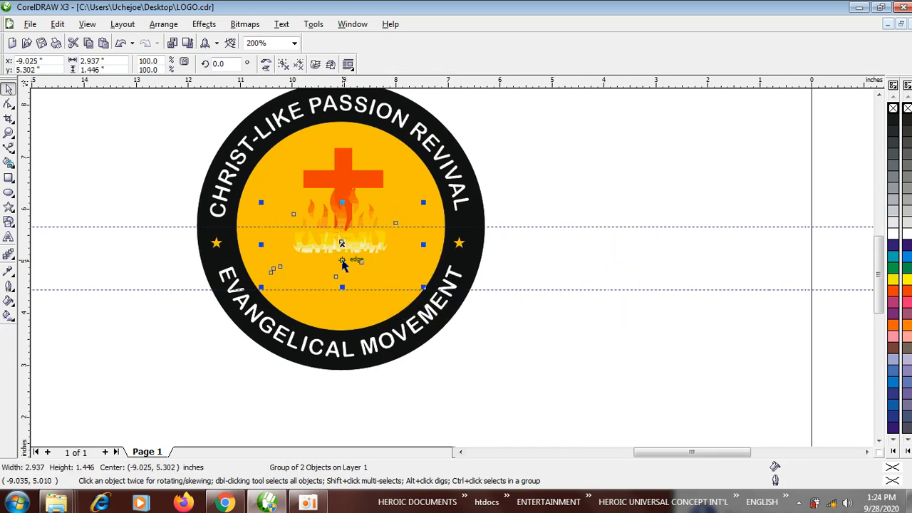
- Bring the white-paged book in front of the emblem copy's yellow circle, keeping the flames above it
{"action": "left_click_drag", "start_coordinate": [568, 115], "coordinate": [253, 287]}
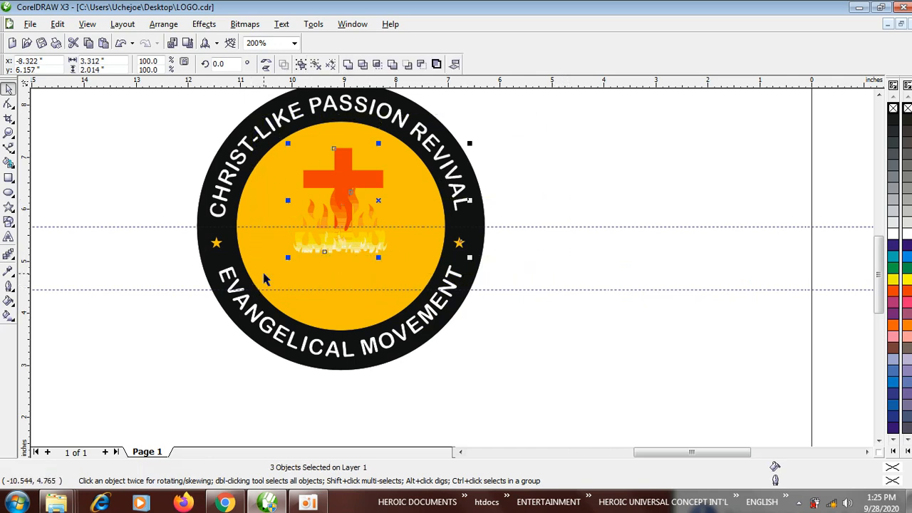
{"action": "left_click", "coordinate": [568, 185]}
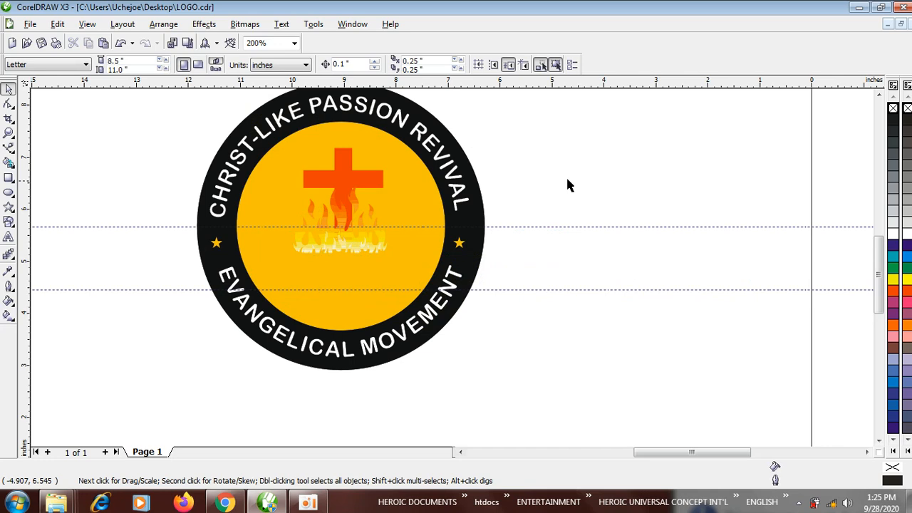
{"action": "left_click_drag", "start_coordinate": [338, 278], "coordinate": [253, 290]}
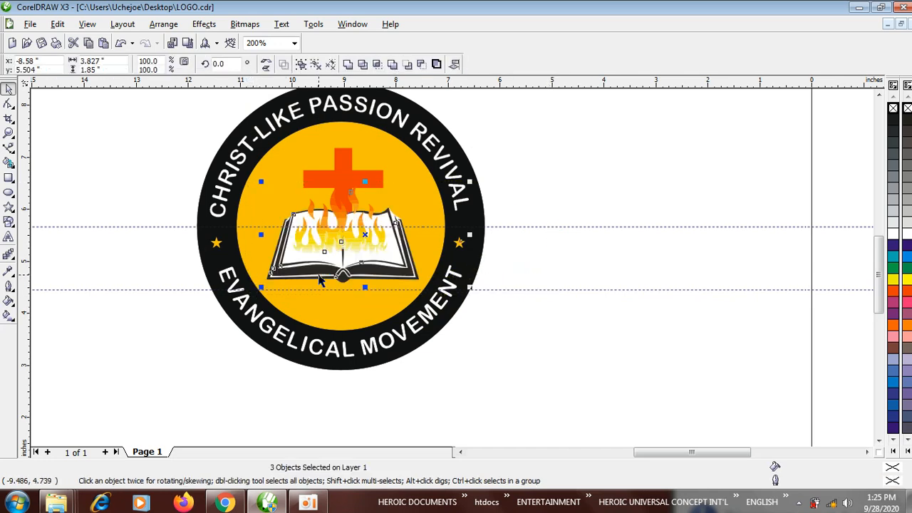
{"action": "left_click", "coordinate": [526, 270]}
- Bring the emblem copy's cross and flames to the front, above the white-paged book
{"action": "scroll", "coordinate": [403, 267], "scroll_direction": "up", "scroll_amount": 2}
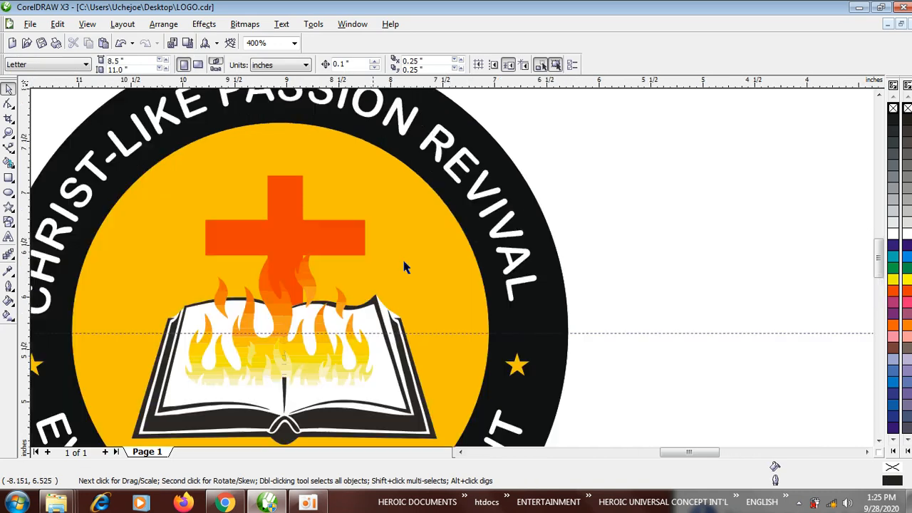
{"action": "left_click", "coordinate": [312, 229]}
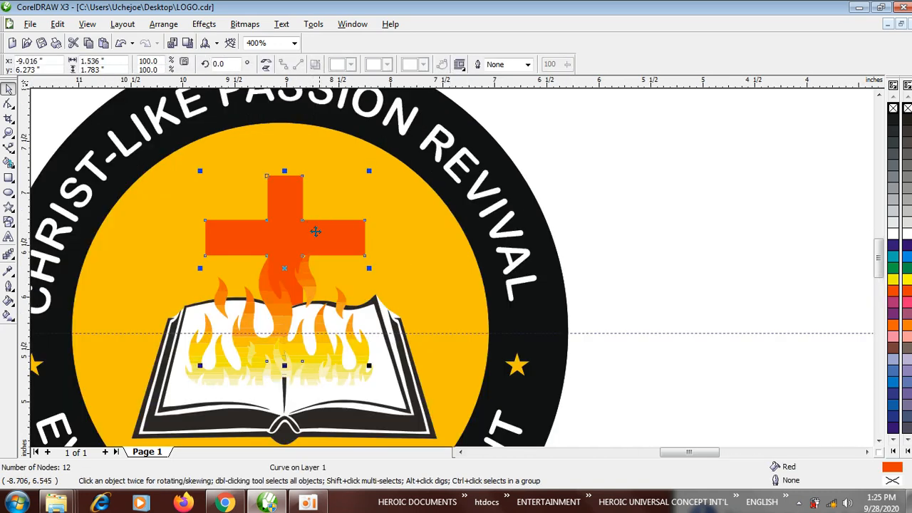
{"action": "left_click", "coordinate": [221, 380], "text": "shift"}
{"action": "key", "text": "shift+Page_Up"}
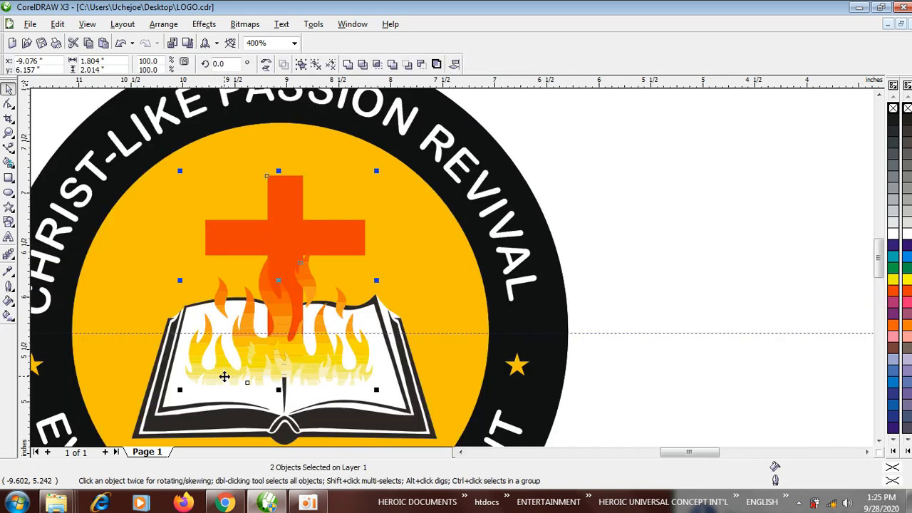
{"action": "scroll", "coordinate": [452, 267], "scroll_direction": "down", "scroll_amount": 2}
{"action": "left_click", "coordinate": [641, 315]}
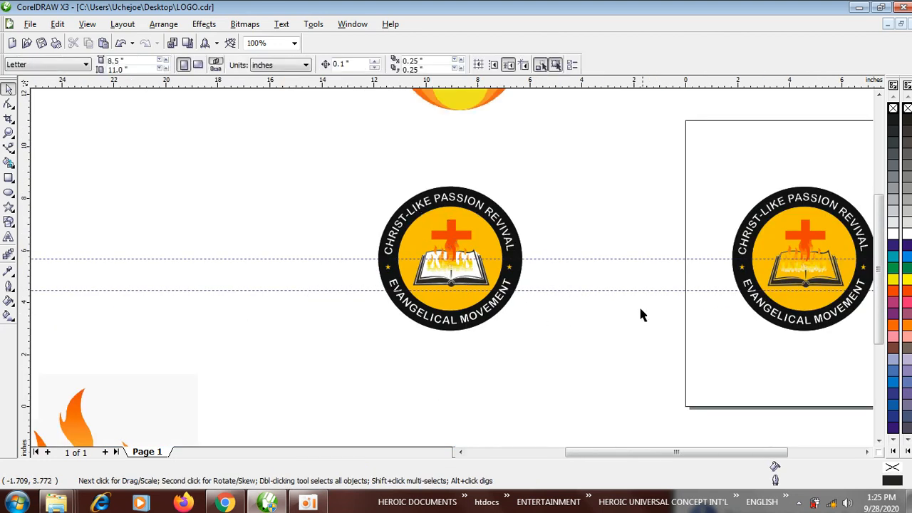
- Move the white-paged emblem beside the page's emblem, level with it, at about X -1.09, Y 5.67 inches
{"action": "scroll", "coordinate": [577, 292], "scroll_direction": "down", "scroll_amount": 1}
{"action": "scroll", "coordinate": [588, 263], "scroll_direction": "up", "scroll_amount": 1}
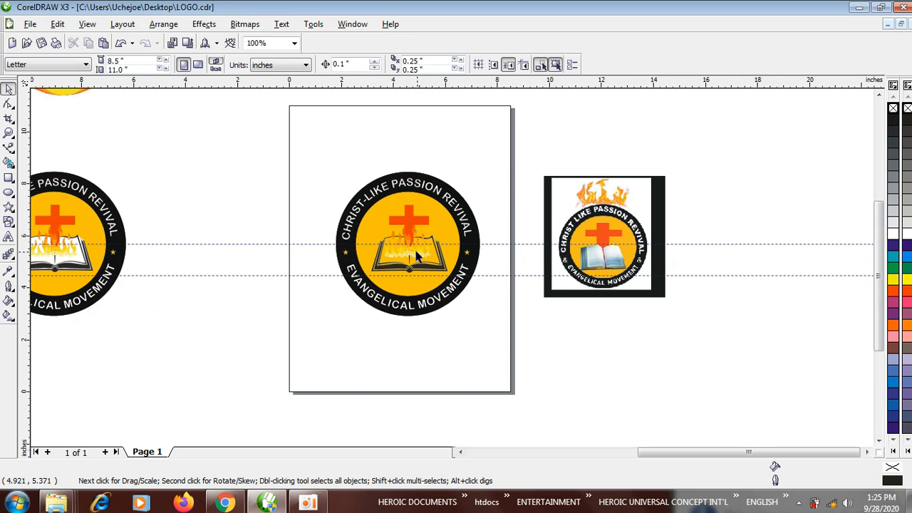
{"action": "scroll", "coordinate": [231, 240], "scroll_direction": "down", "scroll_amount": 1}
{"action": "left_click_drag", "start_coordinate": [179, 208], "coordinate": [350, 330]}
{"action": "left_click_drag", "start_coordinate": [270, 261], "coordinate": [378, 261]}
{"action": "scroll", "coordinate": [453, 273], "scroll_direction": "up", "scroll_amount": 1}
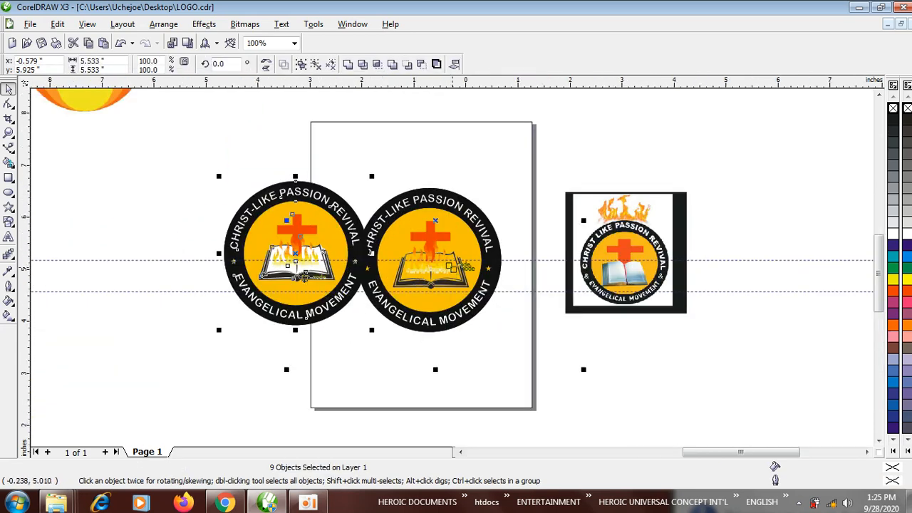
{"action": "scroll", "coordinate": [306, 278], "scroll_direction": "up", "scroll_amount": 1}
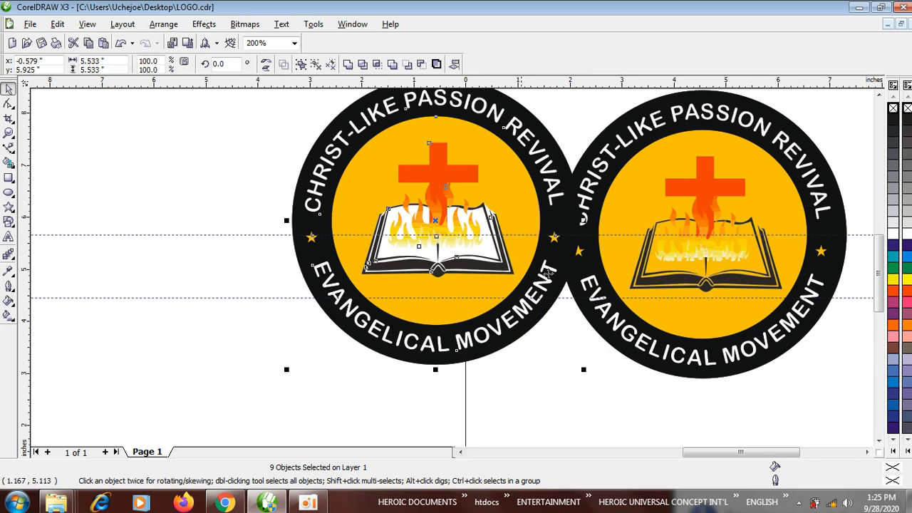
{"action": "left_click_drag", "start_coordinate": [503, 225], "coordinate": [477, 238]}
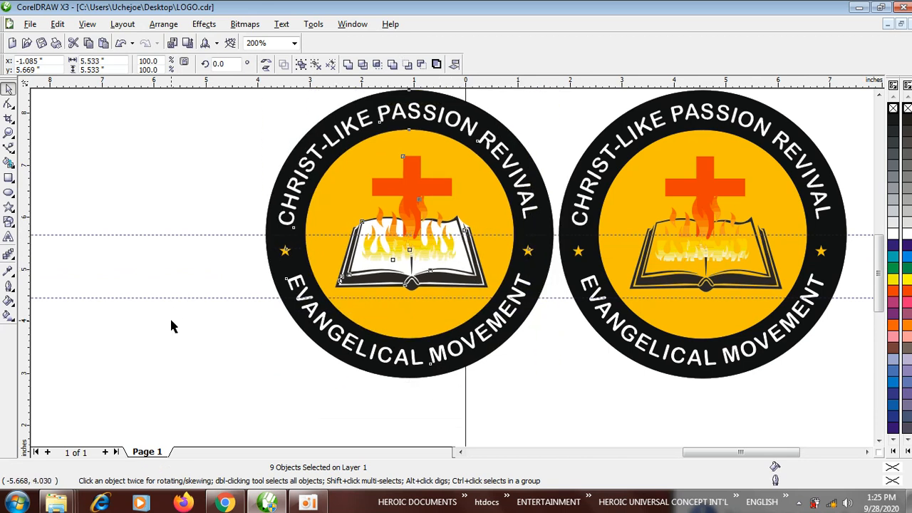
{"action": "left_click", "coordinate": [171, 321]}
{"action": "scroll", "coordinate": [171, 321], "scroll_direction": "down", "scroll_amount": 1}
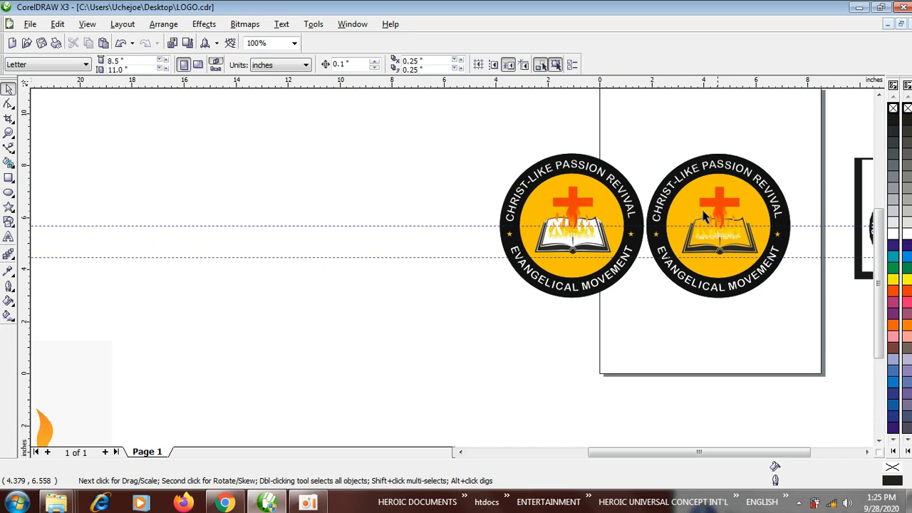
- Move the single-flame image from outside the page to just above the page's emblem, at about X 4.53, Y 10.14 inches
{"action": "scroll", "coordinate": [682, 224], "scroll_direction": "up", "scroll_amount": 1}
{"action": "scroll", "coordinate": [454, 275], "scroll_direction": "down", "scroll_amount": 1}
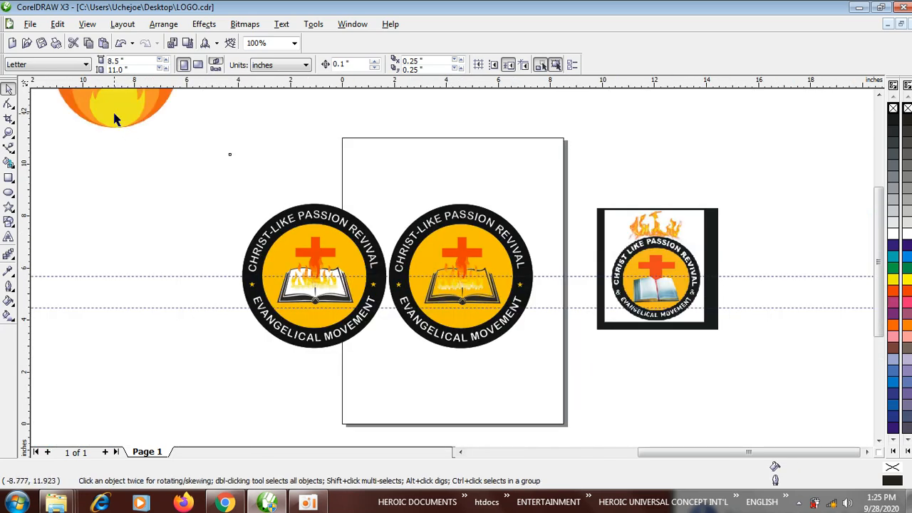
{"action": "left_click_drag", "start_coordinate": [116, 116], "coordinate": [124, 234]}
{"action": "scroll", "coordinate": [124, 234], "scroll_direction": "down", "scroll_amount": 1}
{"action": "left_click_drag", "start_coordinate": [504, 172], "coordinate": [435, 239]}
{"action": "left_click_drag", "start_coordinate": [411, 270], "coordinate": [602, 199]}
{"action": "scroll", "coordinate": [740, 275], "scroll_direction": "up", "scroll_amount": 1}
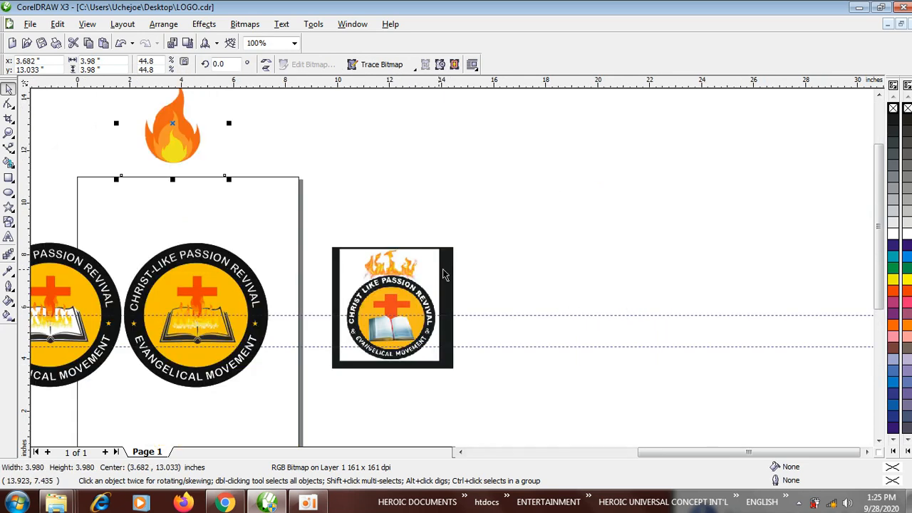
{"action": "scroll", "coordinate": [383, 301], "scroll_direction": "down", "scroll_amount": 1}
{"action": "scroll", "coordinate": [451, 273], "scroll_direction": "up", "scroll_amount": 1}
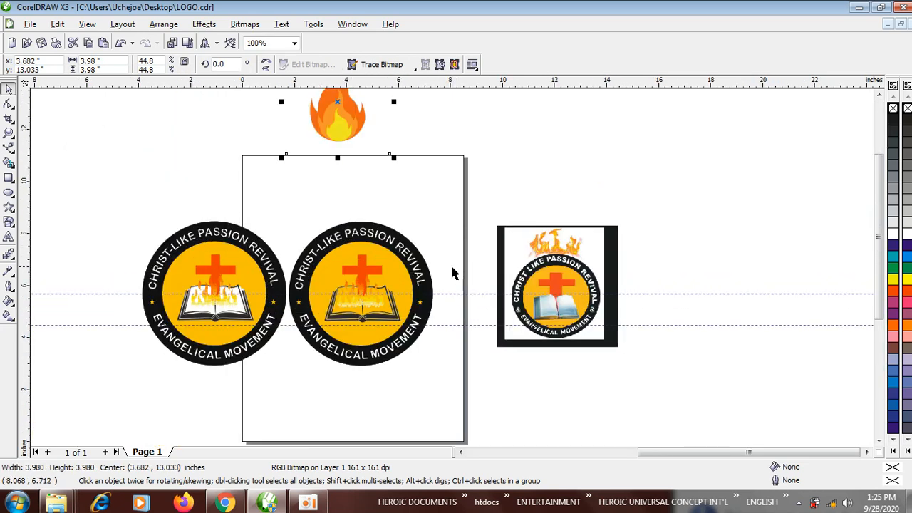
{"action": "left_click_drag", "start_coordinate": [330, 122], "coordinate": [346, 209]}
{"action": "left_click_drag", "start_coordinate": [337, 178], "coordinate": [362, 186]}
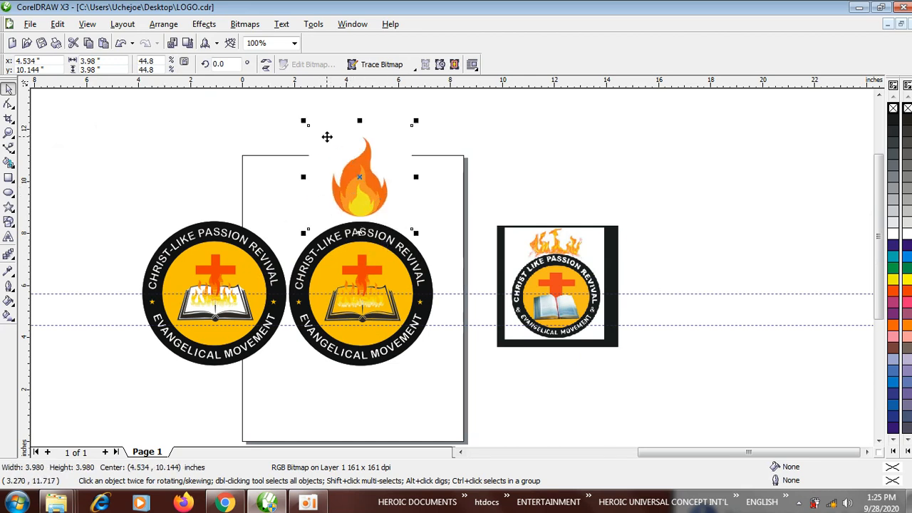
- Raise the flame image clear above the page, to about X 4.22, Y 13.37 inches
{"action": "scroll", "coordinate": [327, 136], "scroll_direction": "up", "scroll_amount": 1}
{"action": "left_click_drag", "start_coordinate": [515, 341], "coordinate": [488, 227]}
{"action": "scroll", "coordinate": [492, 230], "scroll_direction": "down", "scroll_amount": 2}
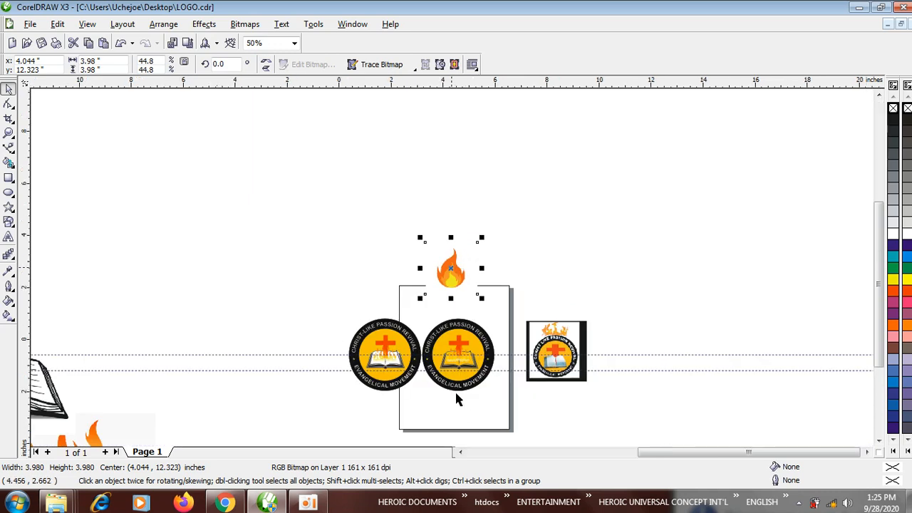
{"action": "scroll", "coordinate": [457, 399], "scroll_direction": "up", "scroll_amount": 1}
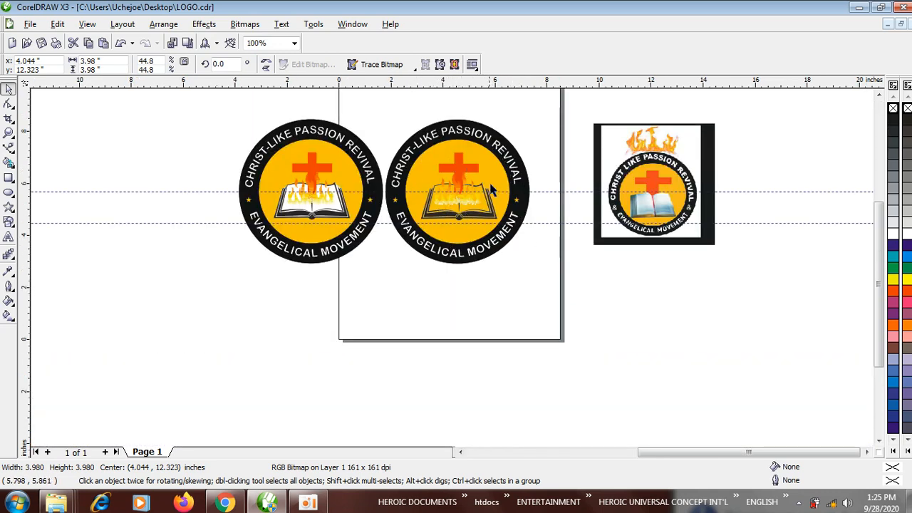
{"action": "scroll", "coordinate": [506, 249], "scroll_direction": "down", "scroll_amount": 1}
{"action": "scroll", "coordinate": [433, 200], "scroll_direction": "up", "scroll_amount": 1}
{"action": "left_click_drag", "start_coordinate": [431, 211], "coordinate": [438, 162]}
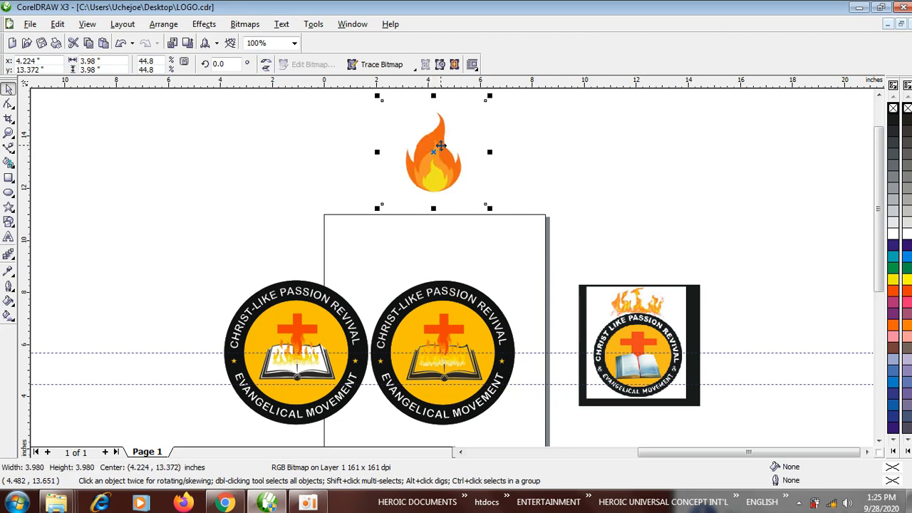
- Save the drawing and move the flame image over the page's upper edge, at about X 4.35, Y 11.08 inches
{"action": "left_click_drag", "start_coordinate": [442, 145], "coordinate": [612, 288]}
{"action": "key", "text": "ctrl+z"}
{"action": "left_click", "coordinate": [43, 43]}
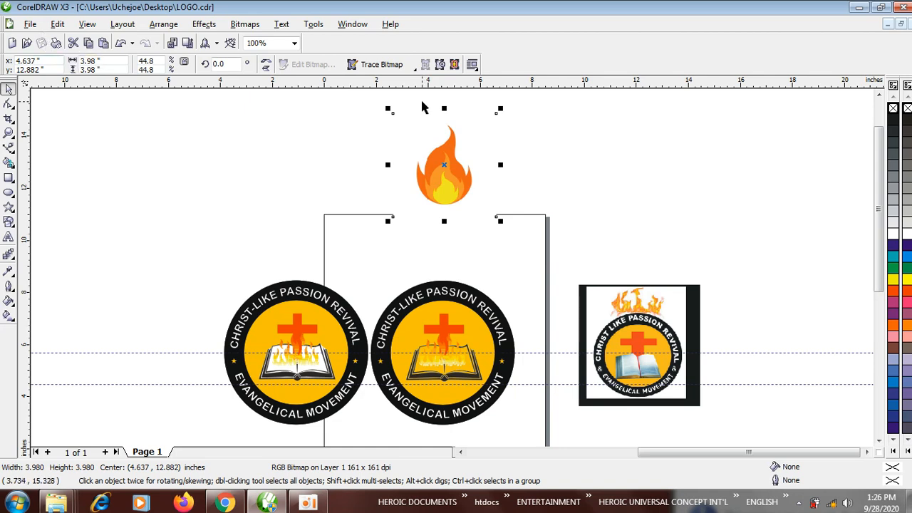
{"action": "left_click_drag", "start_coordinate": [465, 140], "coordinate": [459, 188]}
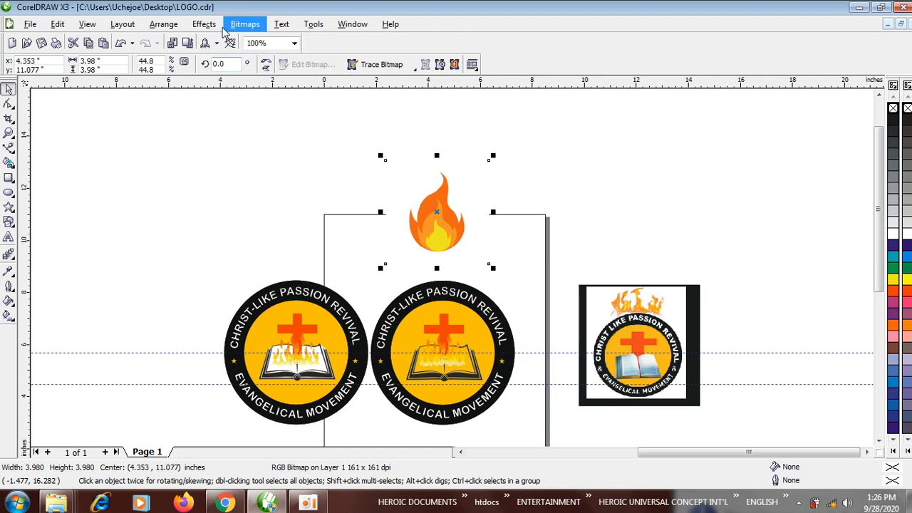
- Trace the single-flame bitmap into vector shapes
{"action": "left_click", "coordinate": [245, 25]}
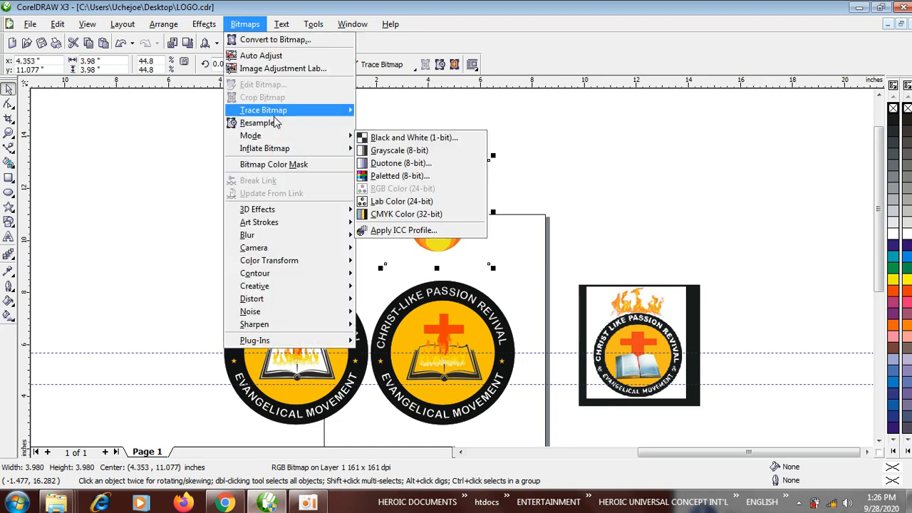
{"action": "mouse_move", "coordinate": [281, 111]}
{"action": "left_click", "coordinate": [385, 109]}
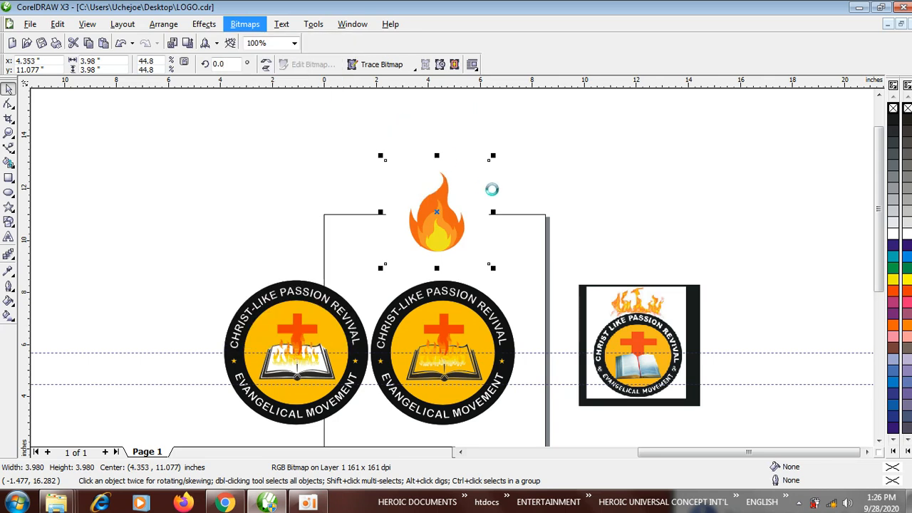
{"action": "left_click", "coordinate": [556, 183]}
{"action": "left_click", "coordinate": [459, 186]}
- Move the traced flame beside the page at about X 10.43, Y 12.16 inches and delete the original flame bitmap
{"action": "mouse_move", "coordinate": [436, 212]}
{"action": "left_mouse_down"}
{"action": "mouse_move", "coordinate": [578, 200]}
{"action": "mouse_move", "coordinate": [594, 184]}
{"action": "left_mouse_up"}
{"action": "left_click", "coordinate": [436, 210]}
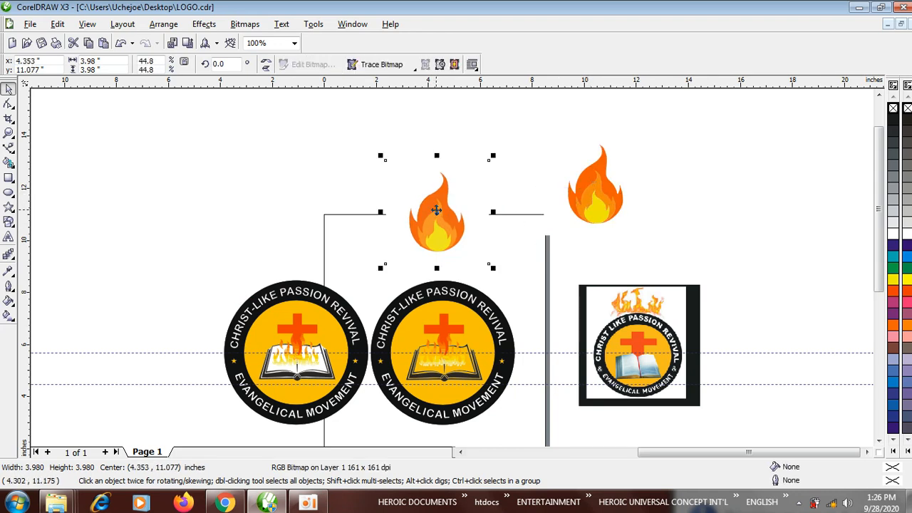
{"action": "key", "text": "Delete"}
- Ungroup the traced flame and delete its white background shape
{"action": "left_click", "coordinate": [588, 201]}
{"action": "scroll", "coordinate": [630, 166], "scroll_direction": "up", "scroll_amount": 1}
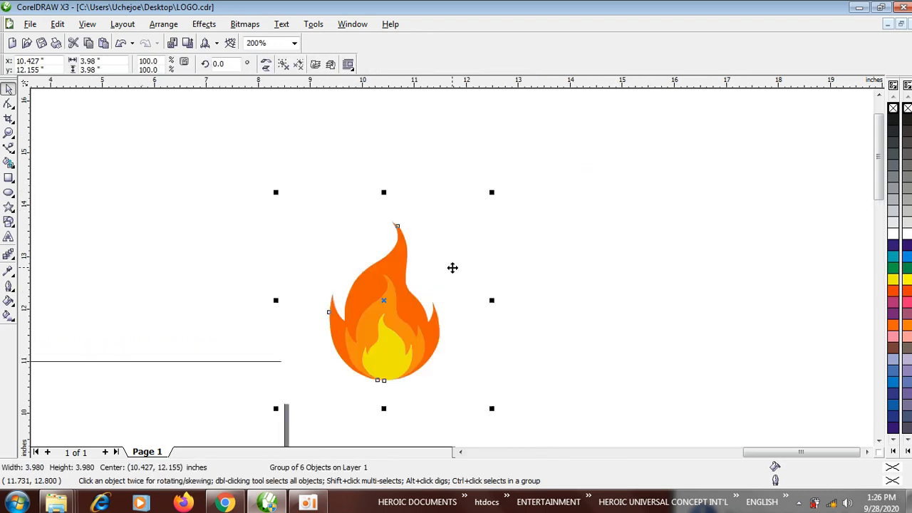
{"action": "key", "text": "ctrl+u"}
{"action": "key", "text": "ctrl+l"}
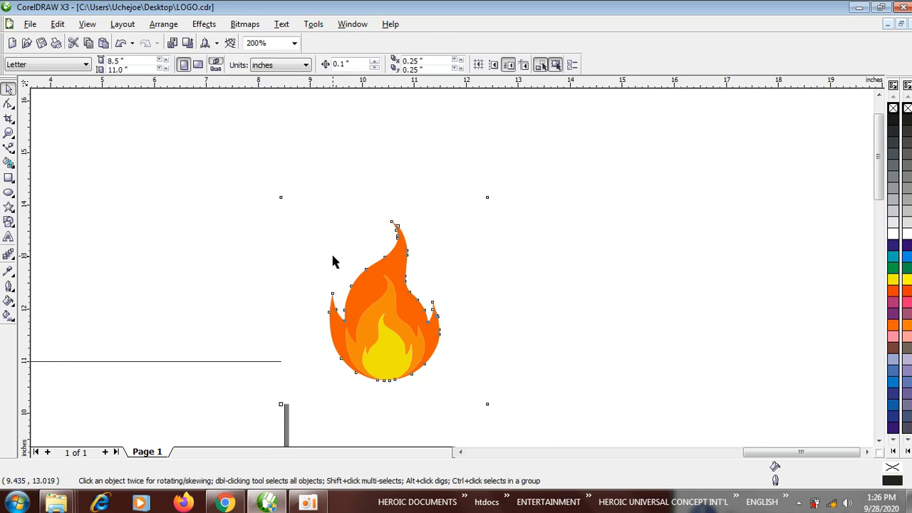
{"action": "key", "text": "Delete"}
- Shrink the traced flame to about 1.45 by 2.10 inches and place it atop the page's emblem at about X 4.71, Y 9.58
{"action": "scroll", "coordinate": [419, 304], "scroll_direction": "down", "scroll_amount": 1}
{"action": "left_click_drag", "start_coordinate": [343, 172], "coordinate": [530, 352]}
{"action": "left_click_drag", "start_coordinate": [445, 292], "coordinate": [284, 332]}
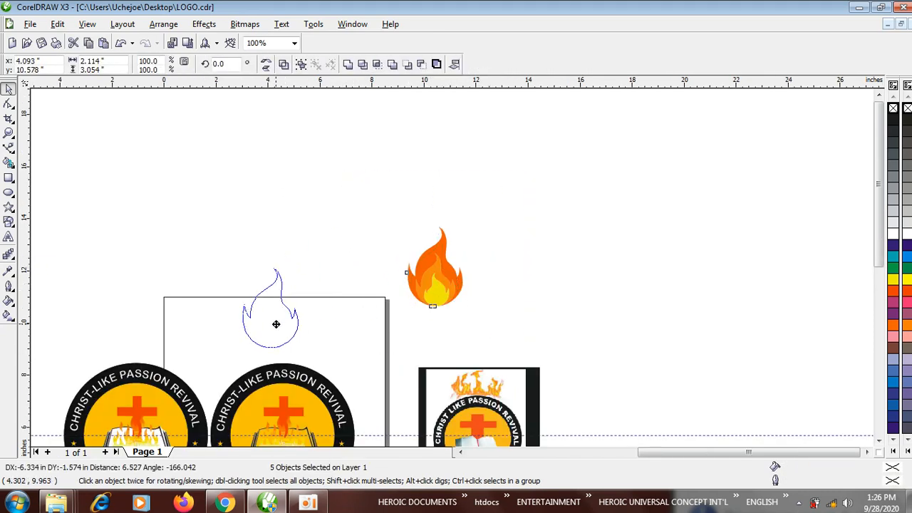
{"action": "scroll", "coordinate": [283, 332], "scroll_direction": "up", "scroll_amount": 1}
{"action": "left_click_drag", "start_coordinate": [494, 126], "coordinate": [461, 195]}
{"action": "scroll", "coordinate": [443, 335], "scroll_direction": "down", "scroll_amount": 1}
{"action": "left_click_drag", "start_coordinate": [431, 288], "coordinate": [455, 305]}
{"action": "scroll", "coordinate": [455, 314], "scroll_direction": "up", "scroll_amount": 2}
{"action": "left_click_drag", "start_coordinate": [451, 262], "coordinate": [449, 253]}
{"action": "scroll", "coordinate": [449, 253], "scroll_direction": "down", "scroll_amount": 2}
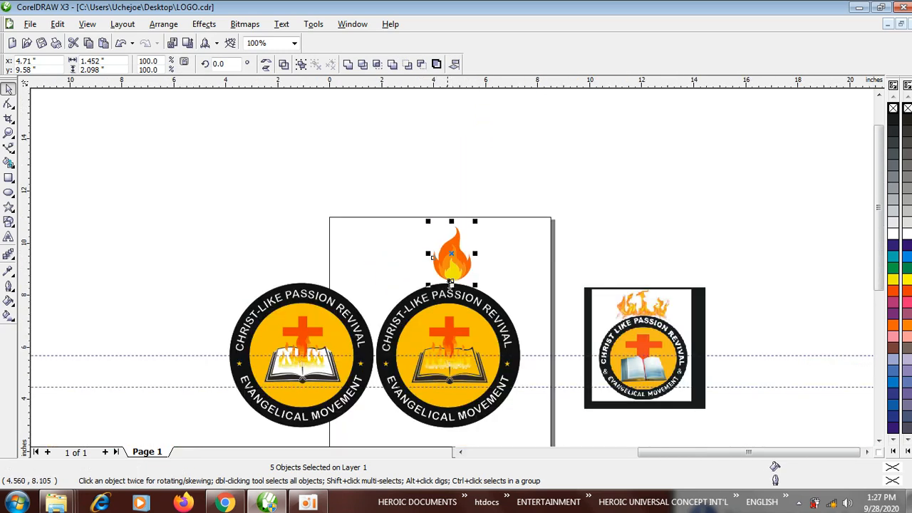
{"action": "left_click", "coordinate": [344, 227]}
{"action": "scroll", "coordinate": [344, 232], "scroll_direction": "down", "scroll_amount": 2}
{"action": "scroll", "coordinate": [453, 273], "scroll_direction": "up", "scroll_amount": 2}
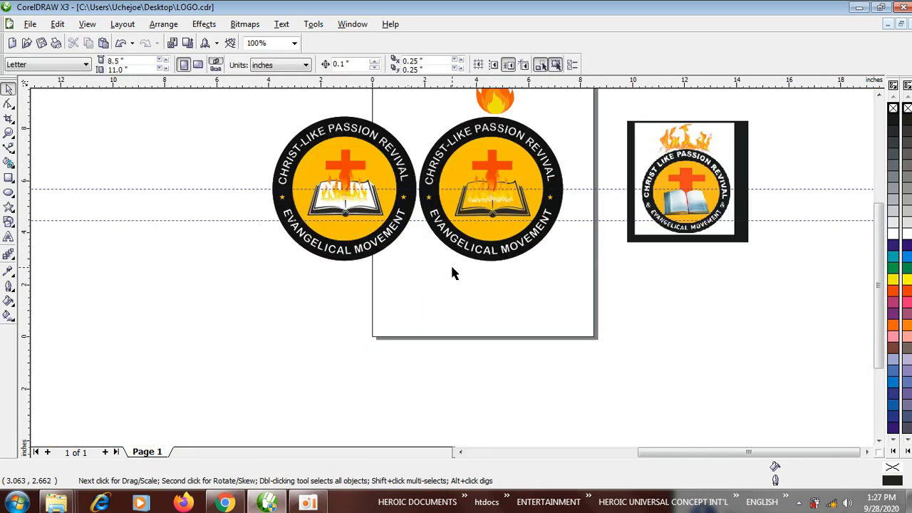
{"action": "scroll", "coordinate": [504, 242], "scroll_direction": "down", "scroll_amount": 2}
{"action": "scroll", "coordinate": [454, 272], "scroll_direction": "up", "scroll_amount": 2}
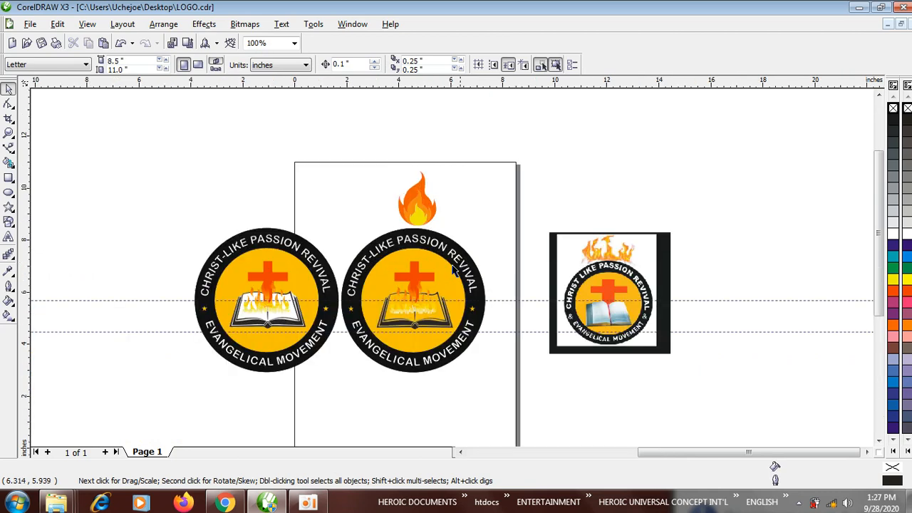
{"action": "left_click_drag", "start_coordinate": [198, 192], "coordinate": [349, 382]}
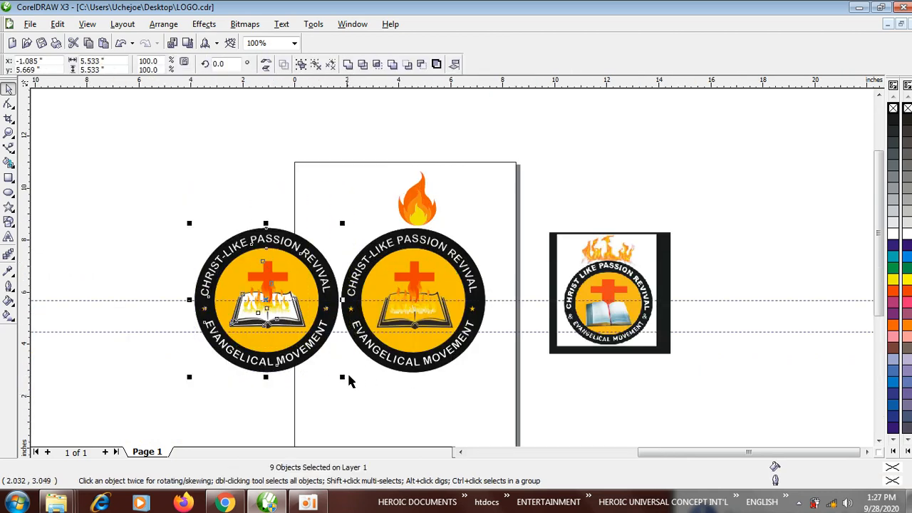
{"action": "left_click_drag", "start_coordinate": [118, 178], "coordinate": [342, 368]}
{"action": "left_click_drag", "start_coordinate": [288, 271], "coordinate": [251, 271]}
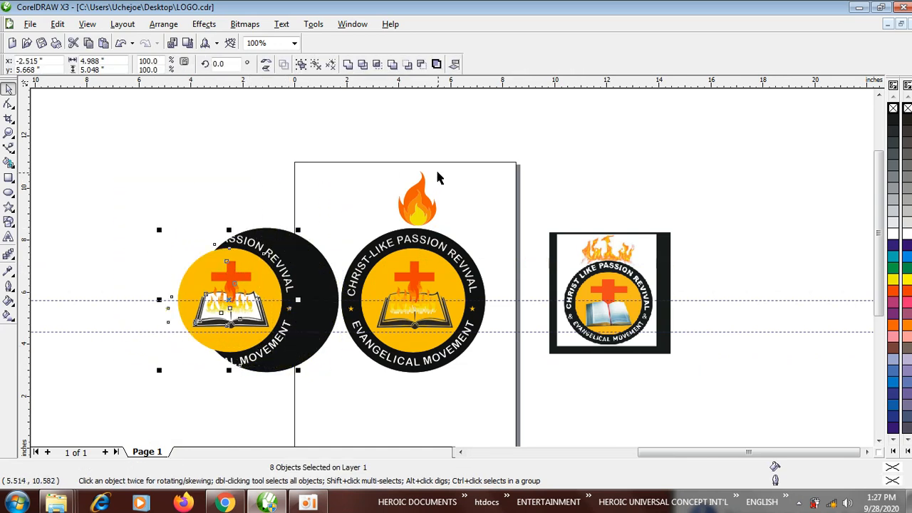
{"action": "key", "text": "ctrl+z"}
- Group the white-paged emblem's nine objects and move the group off the page to about X -3.89, Y 6.31 inches
{"action": "left_click_drag", "start_coordinate": [126, 171], "coordinate": [354, 404]}
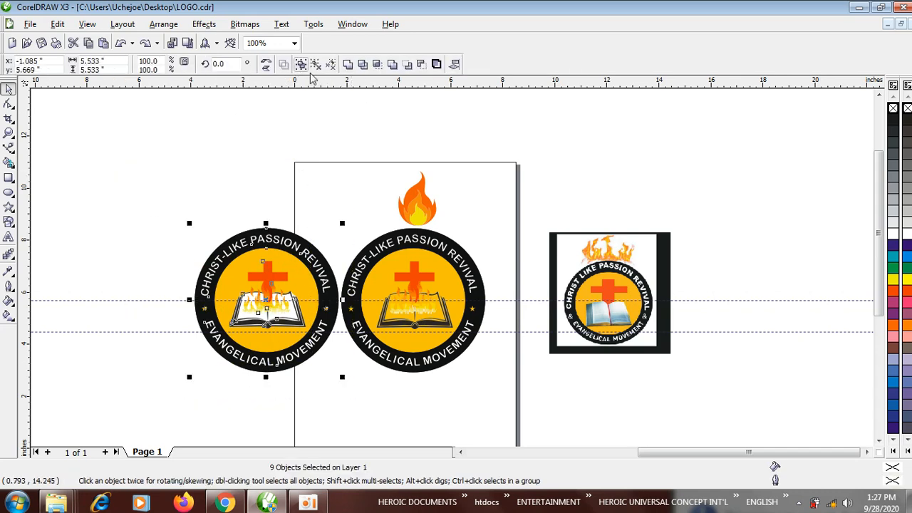
{"action": "key", "text": "ctrl+g"}
{"action": "left_click_drag", "start_coordinate": [270, 267], "coordinate": [196, 250]}
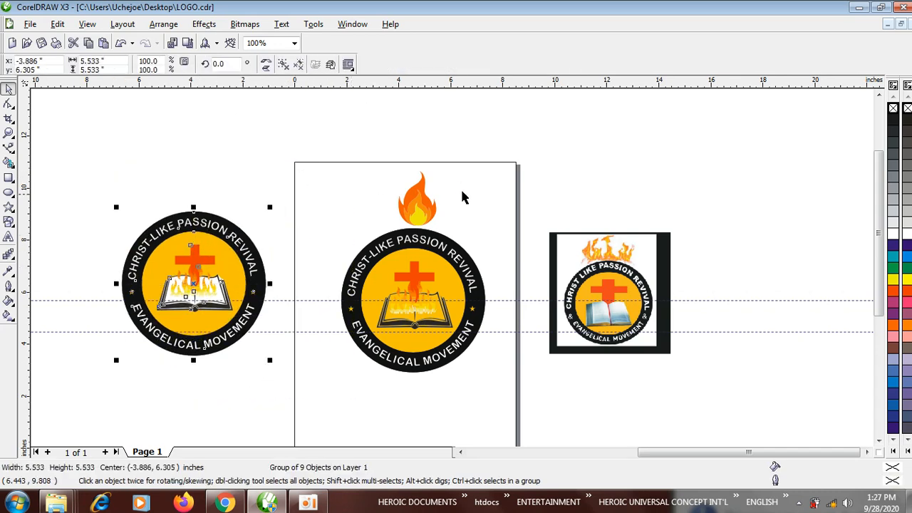
- Try to copy the flame's outer orange shape onto the top of the white-paged emblem
{"action": "left_click_drag", "start_coordinate": [425, 207], "coordinate": [208, 188]}
{"action": "scroll", "coordinate": [198, 200], "scroll_direction": "up", "scroll_amount": 2}
{"action": "scroll", "coordinate": [452, 267], "scroll_direction": "down", "scroll_amount": 1}
{"action": "scroll", "coordinate": [451, 267], "scroll_direction": "down", "scroll_amount": 1}
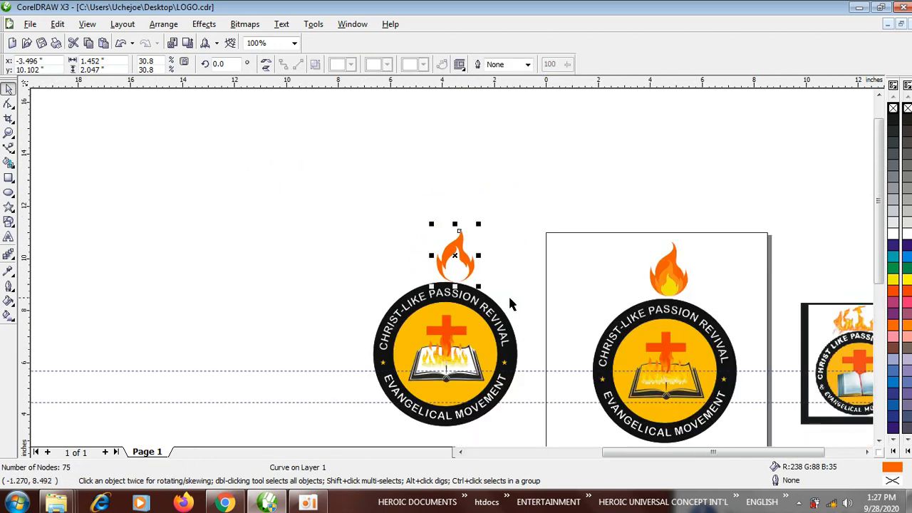
{"action": "left_click", "coordinate": [511, 256]}
{"action": "scroll", "coordinate": [452, 267], "scroll_direction": "down", "scroll_amount": 1}
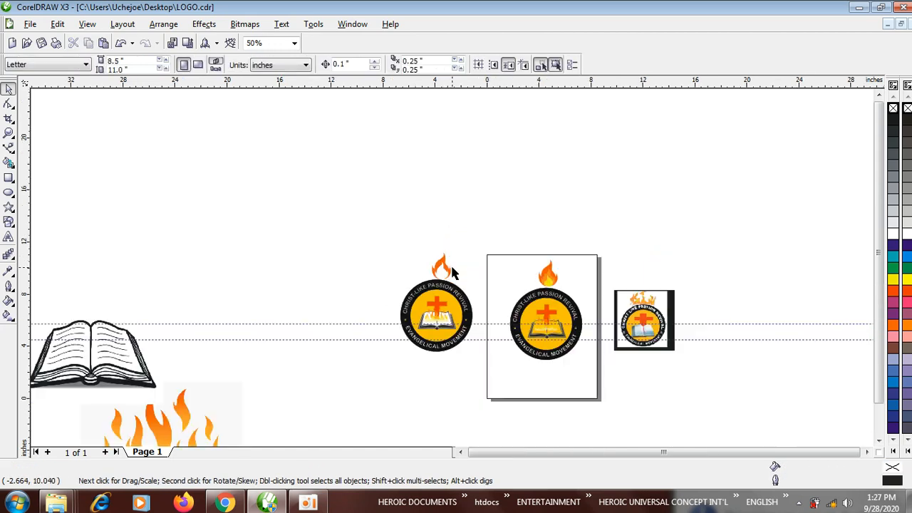
{"action": "scroll", "coordinate": [451, 270], "scroll_direction": "up", "scroll_amount": 2}
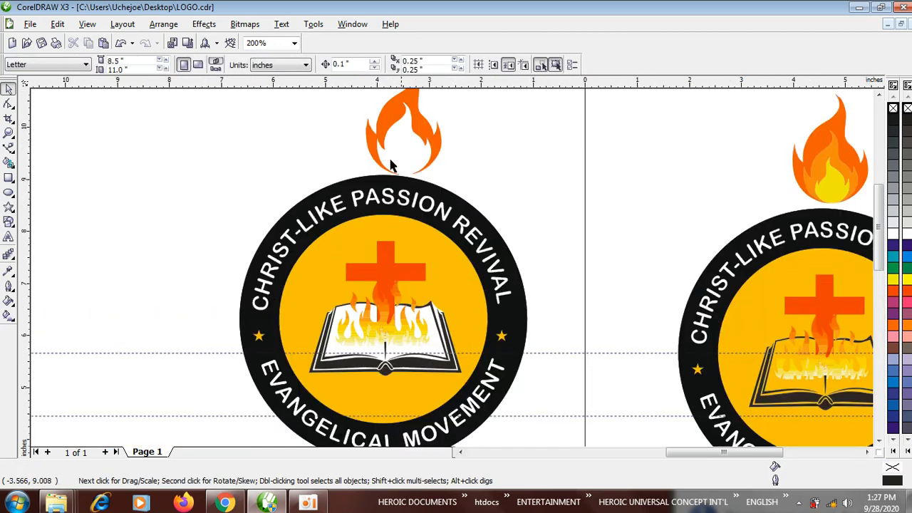
{"action": "scroll", "coordinate": [452, 268], "scroll_direction": "down", "scroll_amount": 1}
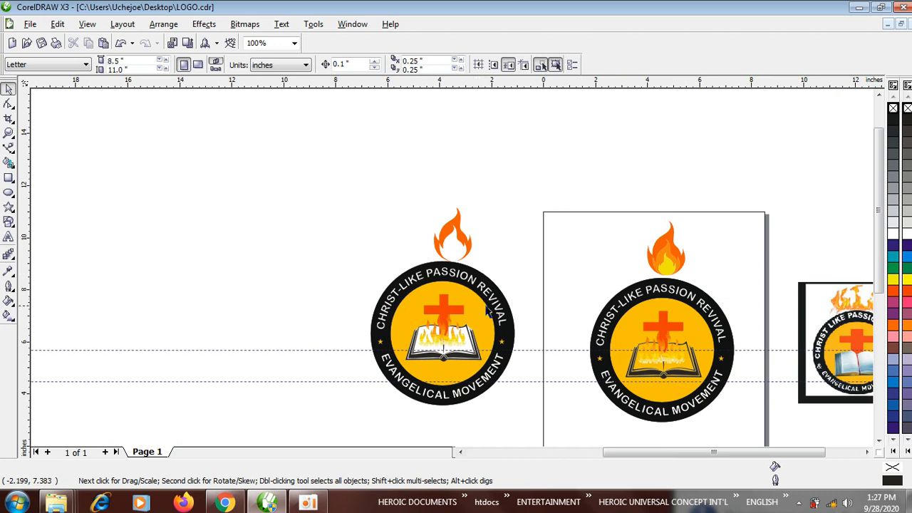
{"action": "left_click_drag", "start_coordinate": [494, 253], "coordinate": [506, 261]}
- Group the five shapes of the traced flame above the page's emblem
{"action": "left_click_drag", "start_coordinate": [594, 169], "coordinate": [728, 285]}
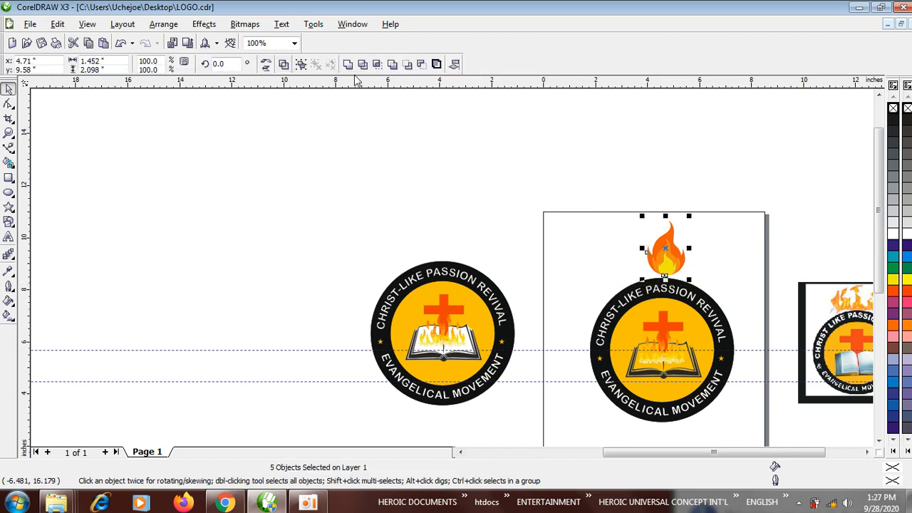
{"action": "left_click", "coordinate": [283, 65]}
{"action": "scroll", "coordinate": [657, 245], "scroll_direction": "up", "scroll_amount": 1}
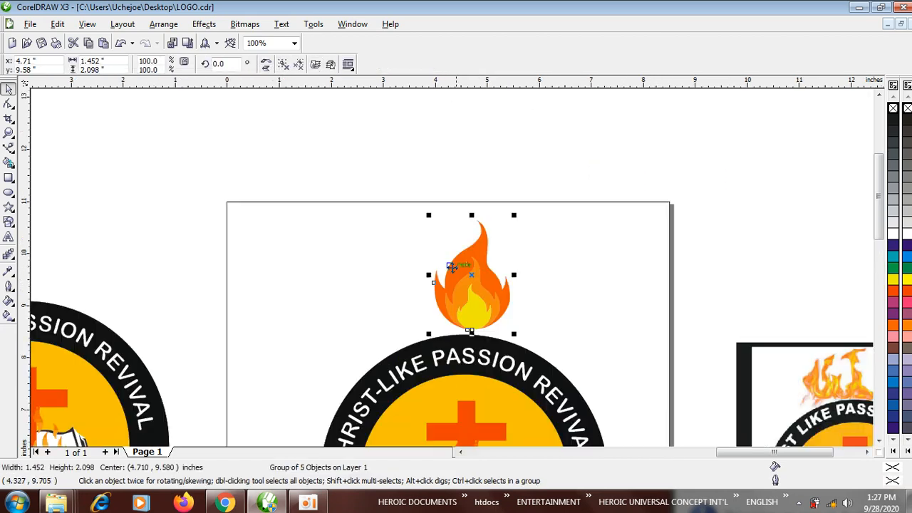
- Copy the grouped flame onto the top of the white-paged emblem, at about X -3.74, Y 10.17 inches
{"action": "scroll", "coordinate": [484, 284], "scroll_direction": "down", "scroll_amount": 1}
{"action": "scroll", "coordinate": [291, 288], "scroll_direction": "up", "scroll_amount": 1}
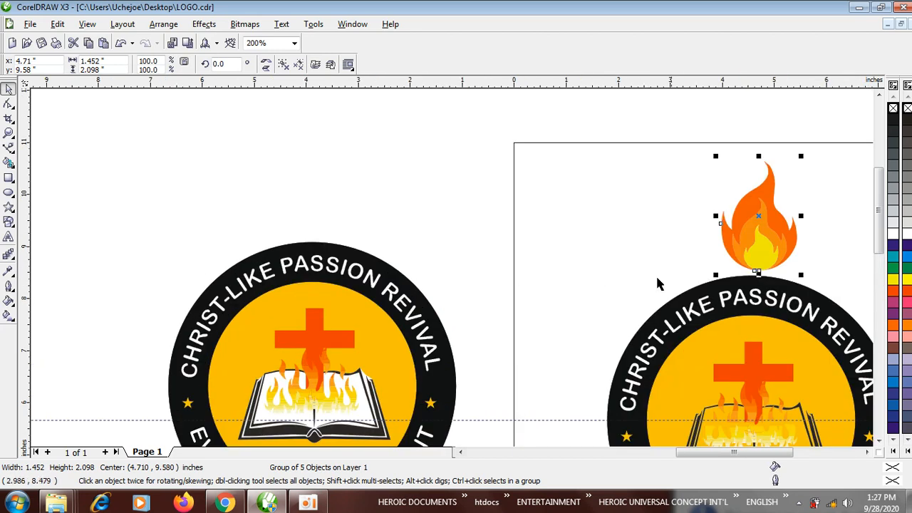
{"action": "left_click_drag", "start_coordinate": [754, 241], "coordinate": [319, 209]}
{"action": "scroll", "coordinate": [320, 210], "scroll_direction": "up", "scroll_amount": 1}
{"action": "left_click_drag", "start_coordinate": [451, 267], "coordinate": [444, 257]}
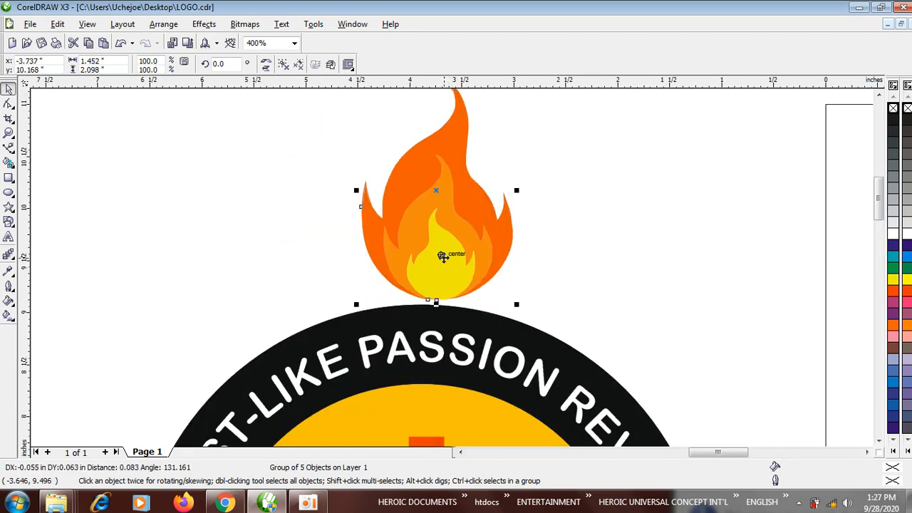
- Examine the white-paged emblem with its new flame beside the page's emblem
{"action": "scroll", "coordinate": [443, 258], "scroll_direction": "down", "scroll_amount": 3}
{"action": "left_click", "coordinate": [389, 269]}
{"action": "left_click_drag", "start_coordinate": [366, 221], "coordinate": [502, 372]}
{"action": "scroll", "coordinate": [453, 269], "scroll_direction": "up", "scroll_amount": 1}
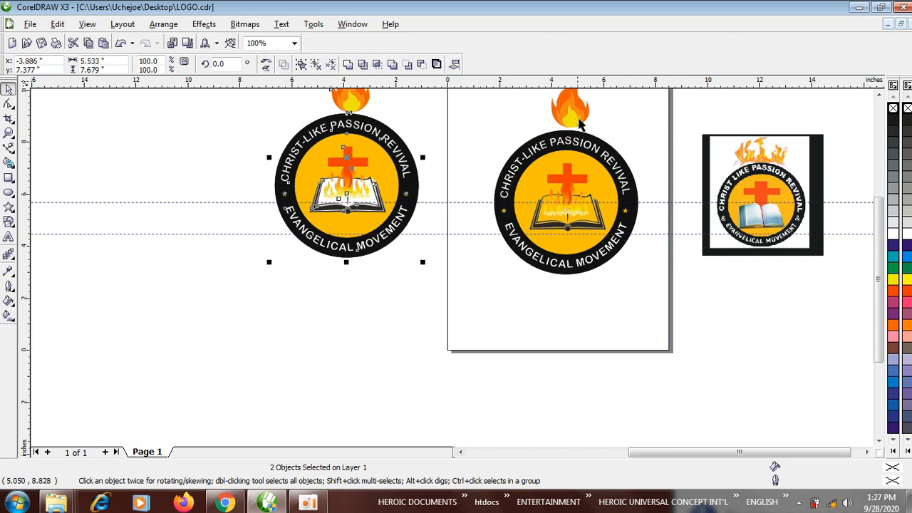
{"action": "scroll", "coordinate": [414, 179], "scroll_direction": "down", "scroll_amount": 1}
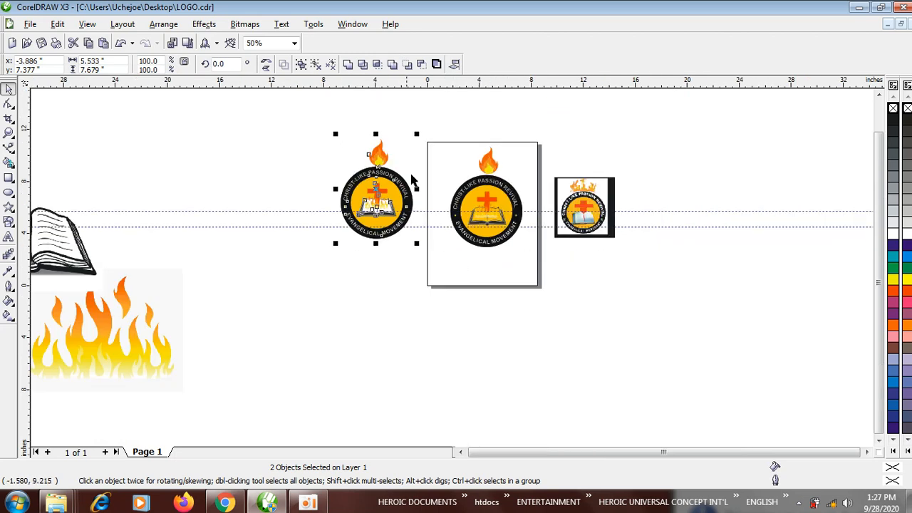
{"action": "scroll", "coordinate": [399, 270], "scroll_direction": "up", "scroll_amount": 1}
{"action": "scroll", "coordinate": [459, 262], "scroll_direction": "down", "scroll_amount": 1}
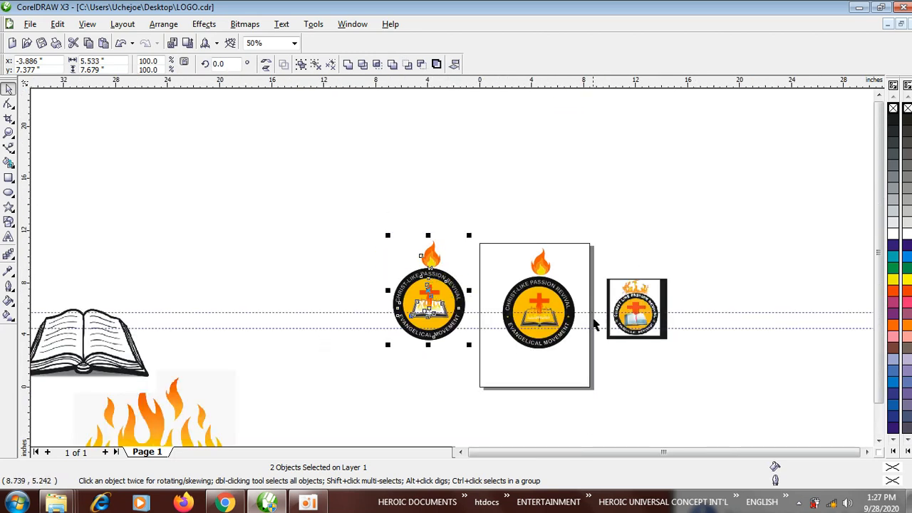
{"action": "scroll", "coordinate": [459, 267], "scroll_direction": "up", "scroll_amount": 1}
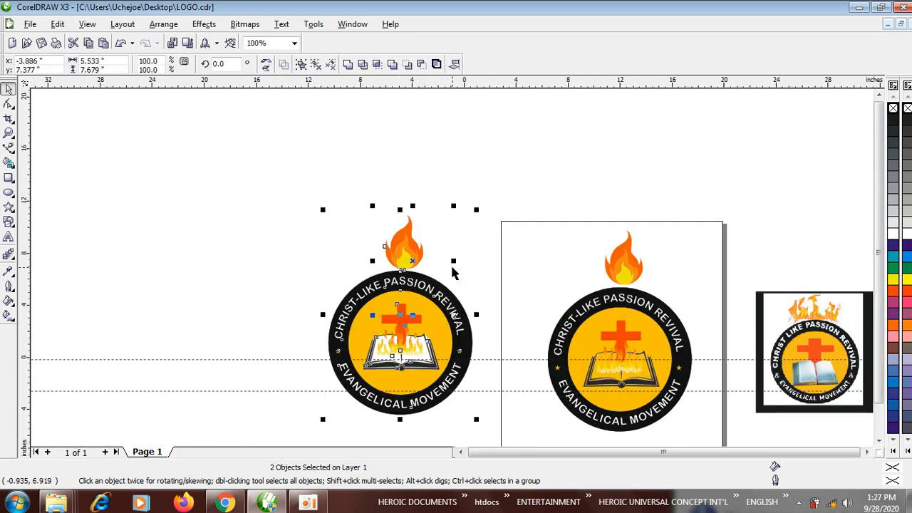
{"action": "scroll", "coordinate": [420, 267], "scroll_direction": "down", "scroll_amount": 1}
{"action": "scroll", "coordinate": [427, 264], "scroll_direction": "up", "scroll_amount": 2}
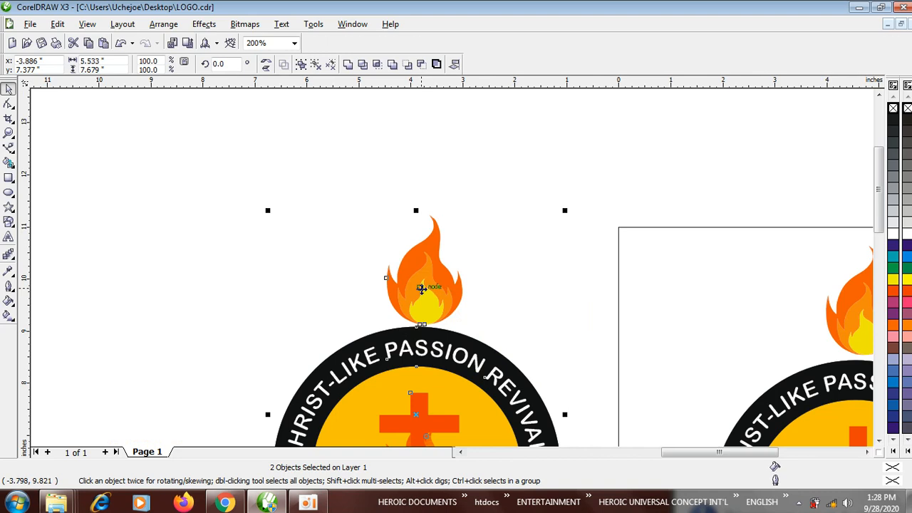
{"action": "scroll", "coordinate": [452, 268], "scroll_direction": "down", "scroll_amount": 1}
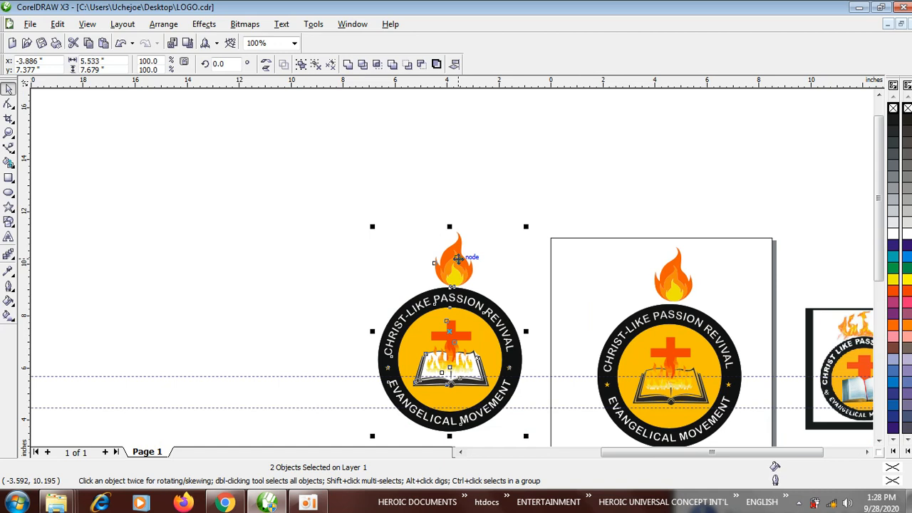
{"action": "scroll", "coordinate": [507, 293], "scroll_direction": "down", "scroll_amount": 1}
{"action": "scroll", "coordinate": [443, 308], "scroll_direction": "up", "scroll_amount": 1}
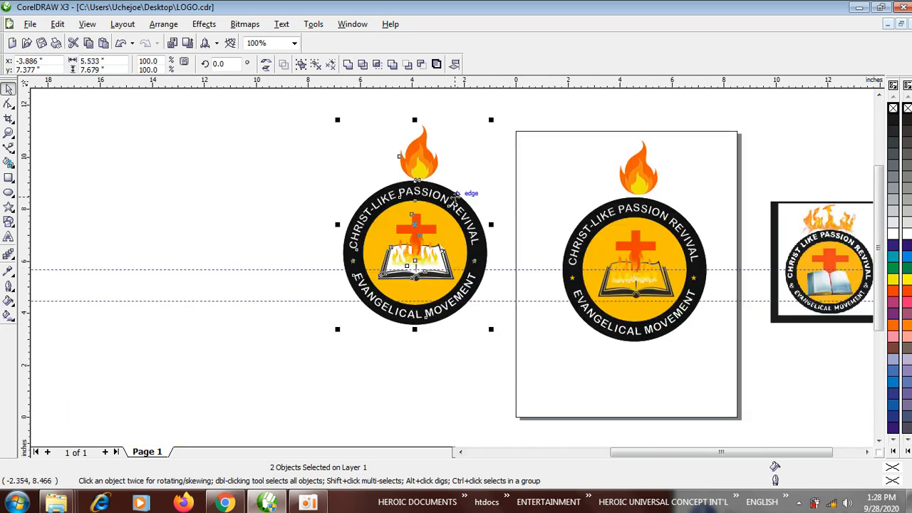
{"action": "left_click", "coordinate": [276, 185]}
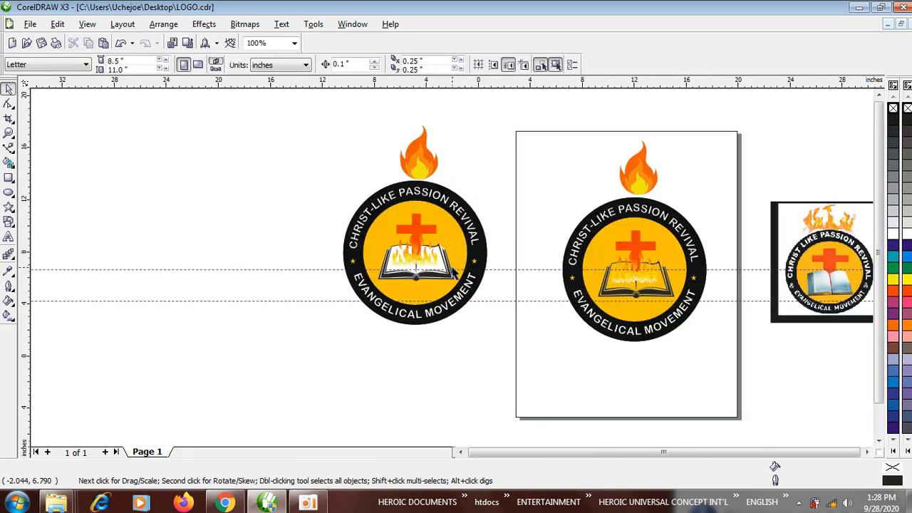
- Move the reference logo bitmap closer to the page, to about X 11.59, Y 6.83 inches
{"action": "scroll", "coordinate": [445, 292], "scroll_direction": "down", "scroll_amount": 1}
{"action": "scroll", "coordinate": [452, 266], "scroll_direction": "up", "scroll_amount": 1}
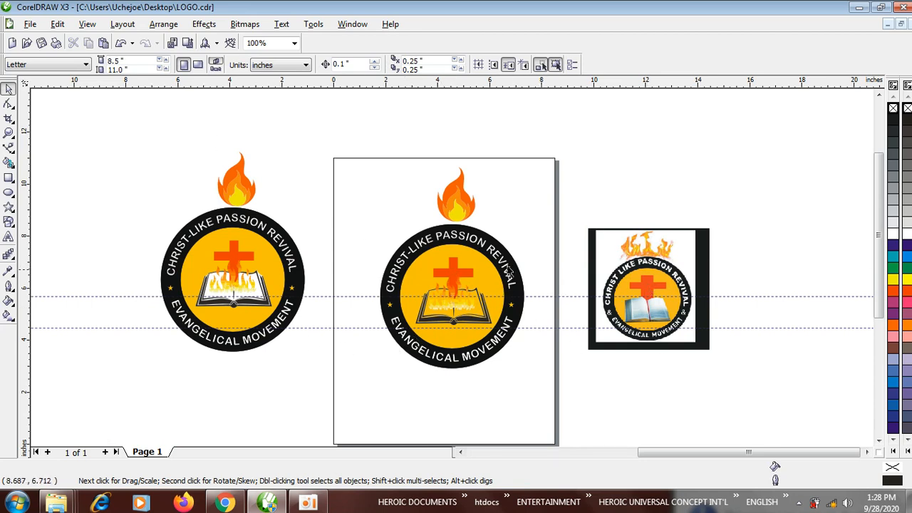
{"action": "left_click_drag", "start_coordinate": [646, 274], "coordinate": [632, 251]}
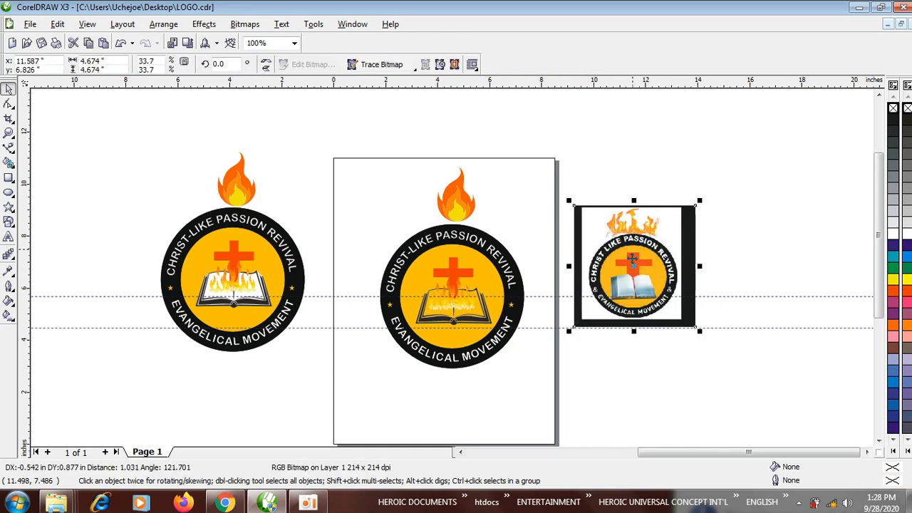
- Compare the reference logo's flame, lettering, ampersands and book with the two redrawn emblems
{"action": "scroll", "coordinate": [618, 276], "scroll_direction": "up", "scroll_amount": 1}
{"action": "scroll", "coordinate": [299, 281], "scroll_direction": "down", "scroll_amount": 1}
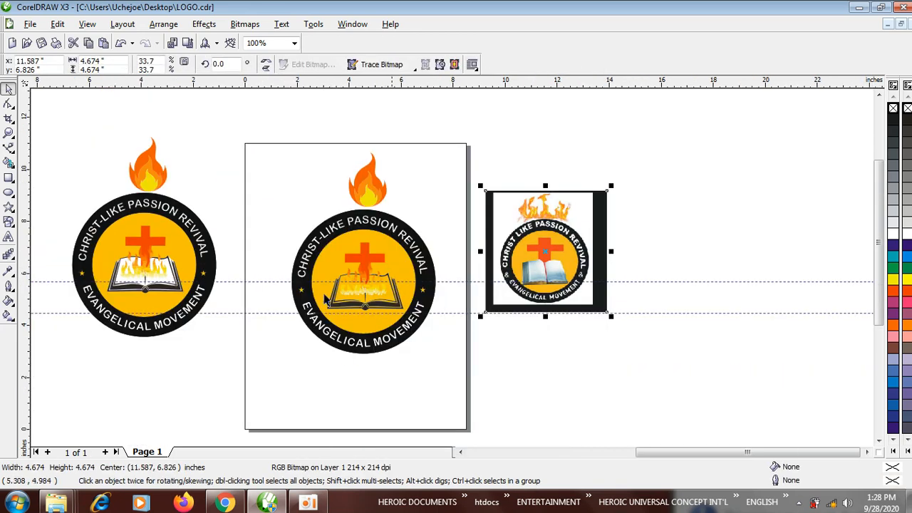
{"action": "scroll", "coordinate": [562, 254], "scroll_direction": "up", "scroll_amount": 1}
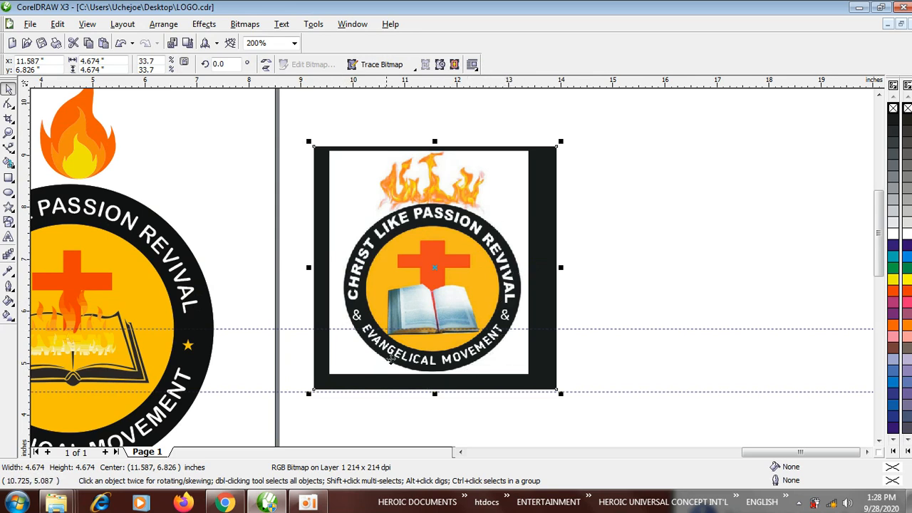
{"action": "scroll", "coordinate": [410, 285], "scroll_direction": "down", "scroll_amount": 1}
{"action": "scroll", "coordinate": [446, 268], "scroll_direction": "up", "scroll_amount": 2}
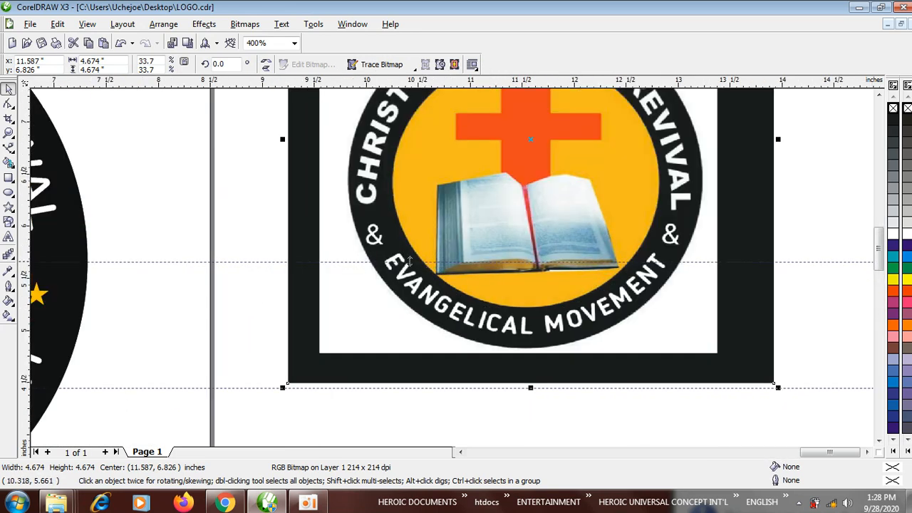
{"action": "scroll", "coordinate": [648, 233], "scroll_direction": "down", "scroll_amount": 1}
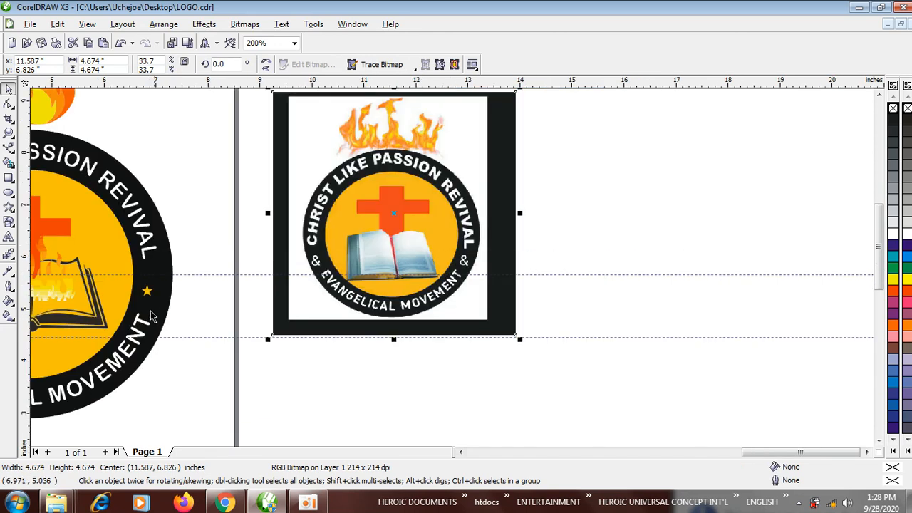
{"action": "scroll", "coordinate": [325, 290], "scroll_direction": "down", "scroll_amount": 1}
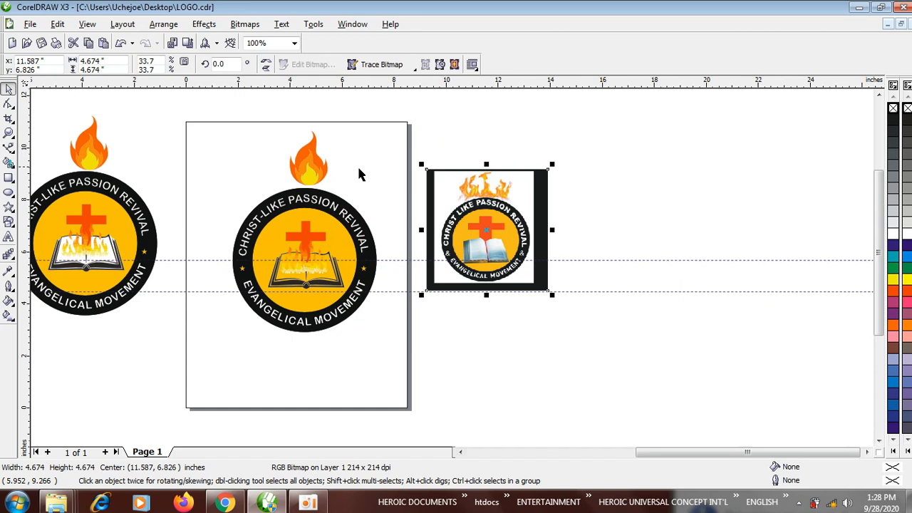
{"action": "scroll", "coordinate": [302, 166], "scroll_direction": "up", "scroll_amount": 1}
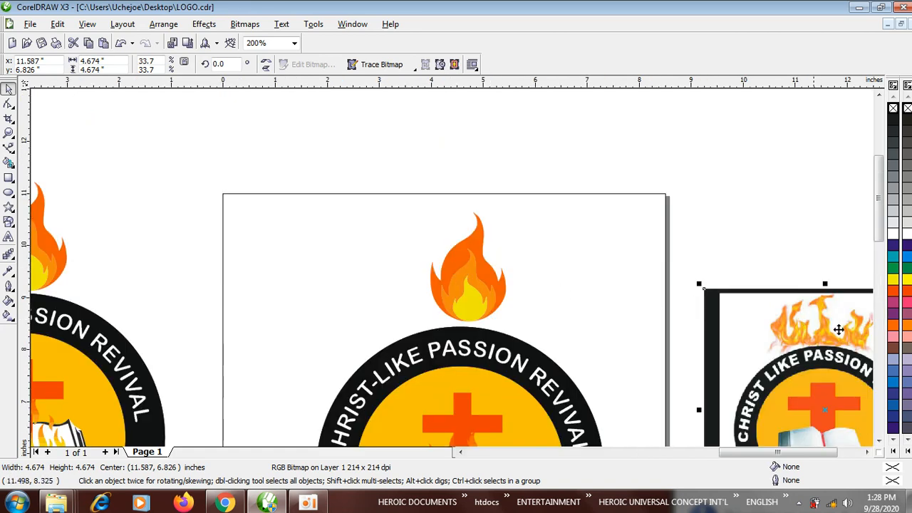
{"action": "scroll", "coordinate": [799, 320], "scroll_direction": "down", "scroll_amount": 2}
{"action": "scroll", "coordinate": [485, 274], "scroll_direction": "up", "scroll_amount": 1}
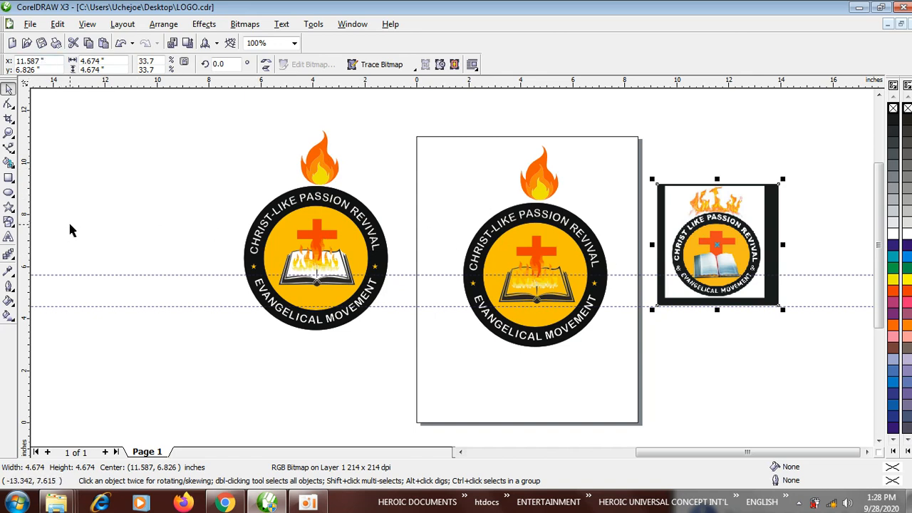
- Select the page's emblem together with its flame and save the drawing
{"action": "left_click_drag", "start_coordinate": [421, 116], "coordinate": [639, 381]}
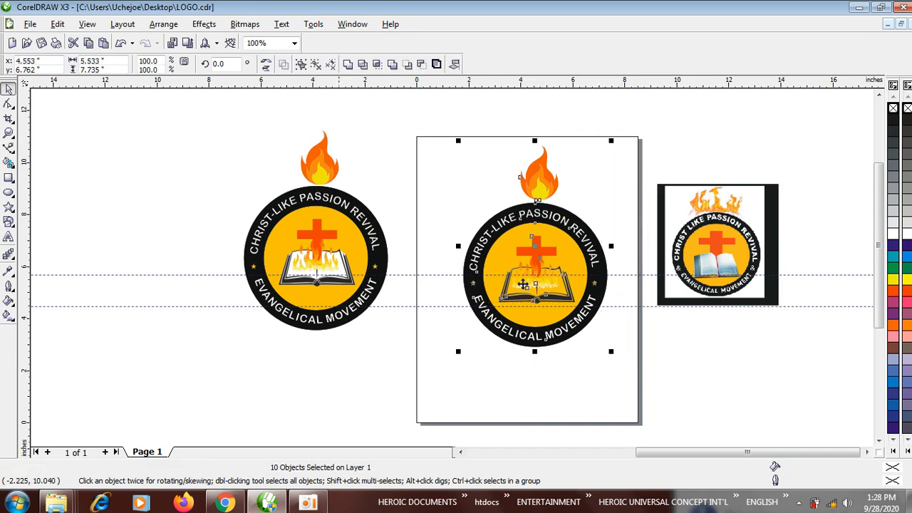
{"action": "left_click", "coordinate": [40, 43]}
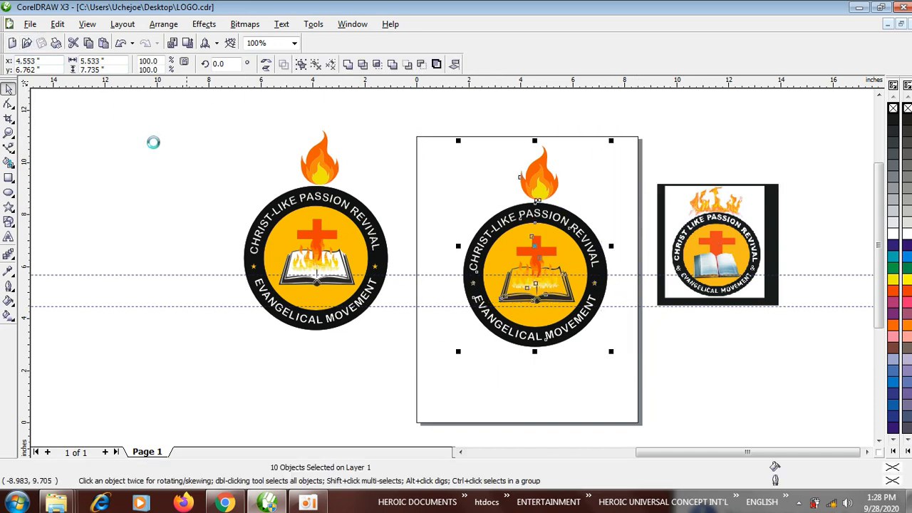
- Set up an export of only the selected emblem to the Desktop as LOGO in PNG - Portable Network Graphics format
{"action": "left_click", "coordinate": [188, 42]}
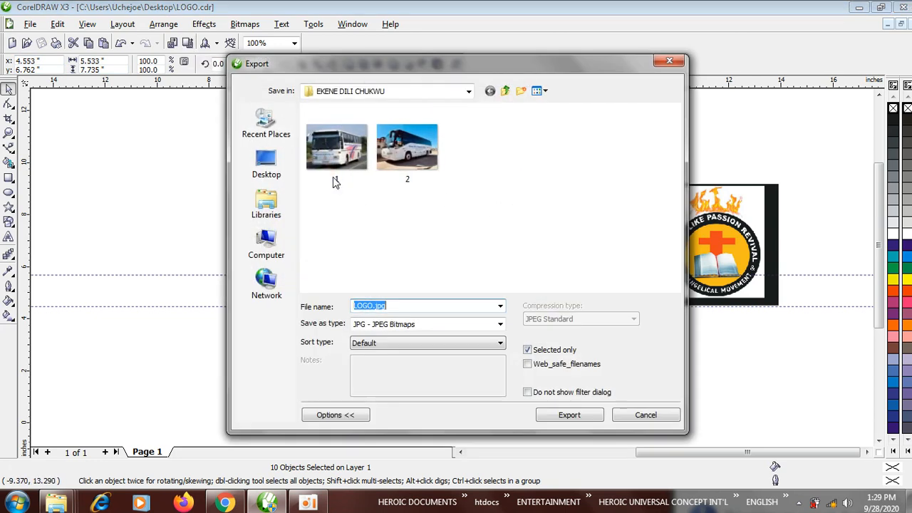
{"action": "left_click", "coordinate": [275, 169]}
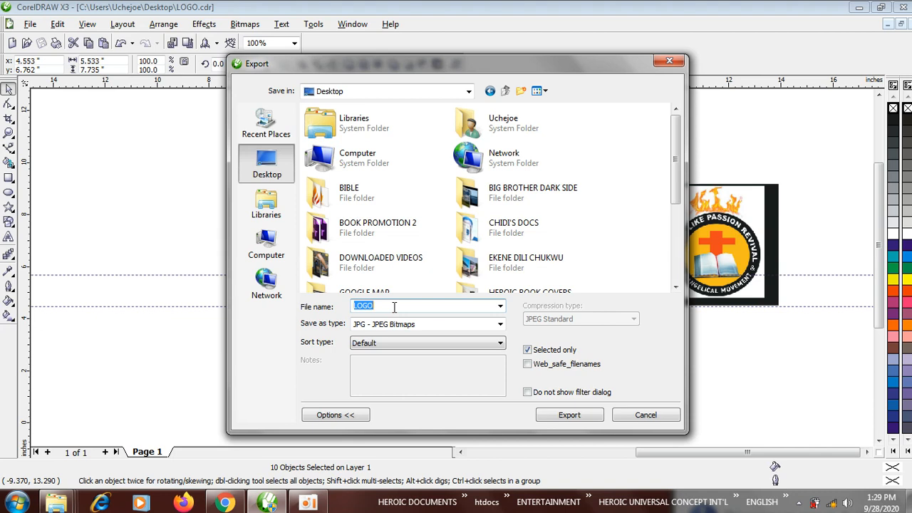
{"action": "left_click", "coordinate": [468, 324]}
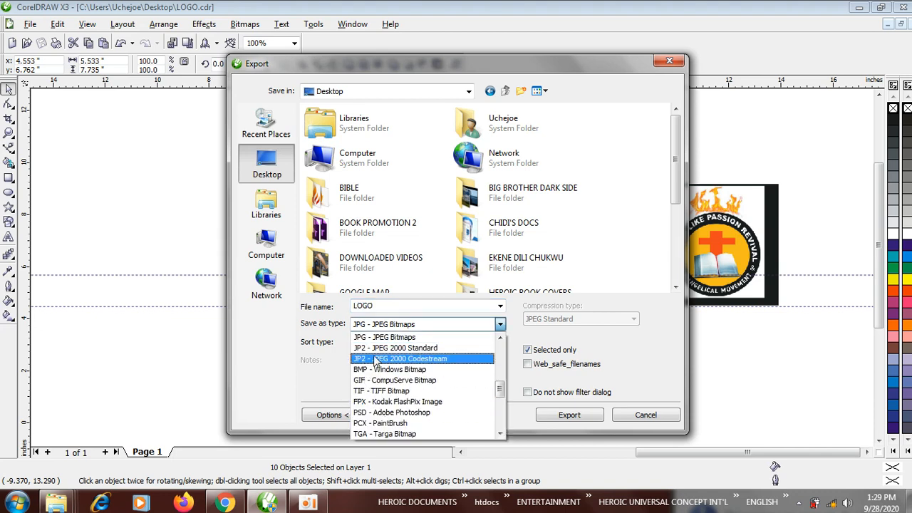
{"action": "scroll", "coordinate": [388, 392], "scroll_direction": "up", "scroll_amount": 3}
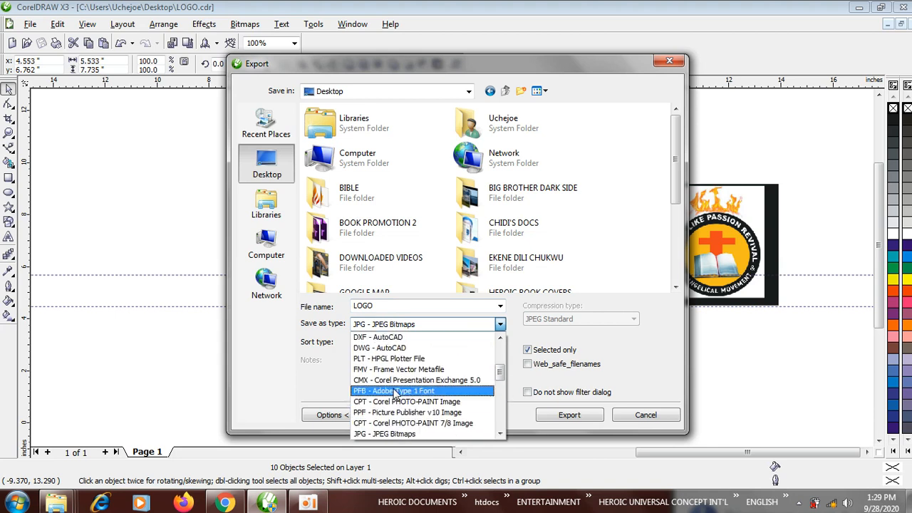
{"action": "scroll", "coordinate": [395, 394], "scroll_direction": "up", "scroll_amount": 1}
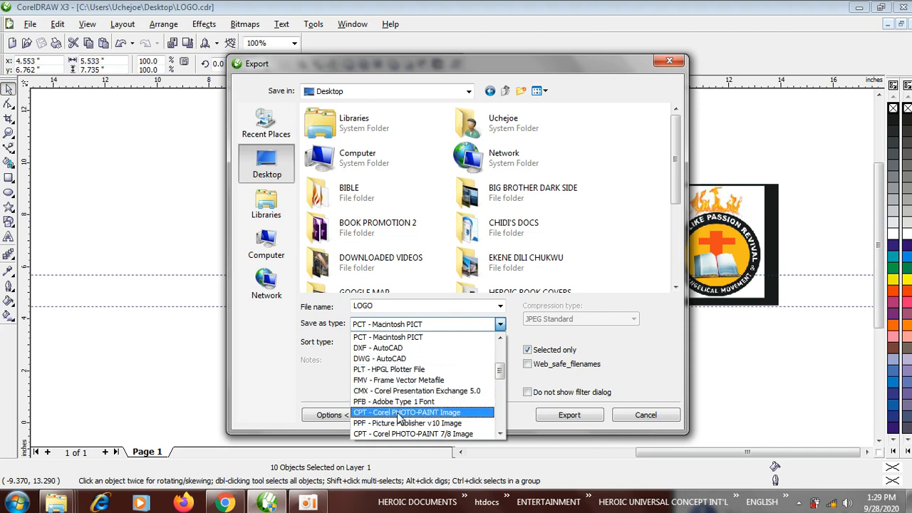
{"action": "scroll", "coordinate": [399, 417], "scroll_direction": "down", "scroll_amount": 2}
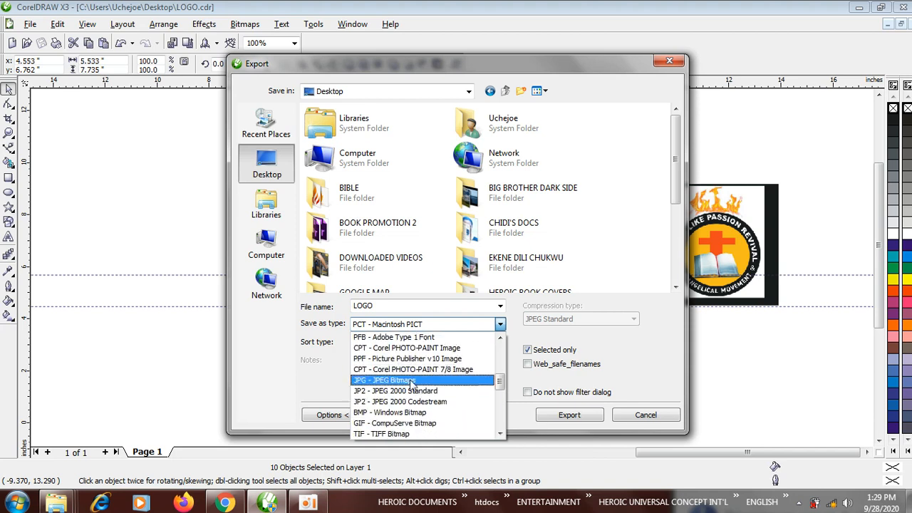
{"action": "scroll", "coordinate": [400, 395], "scroll_direction": "down", "scroll_amount": 7}
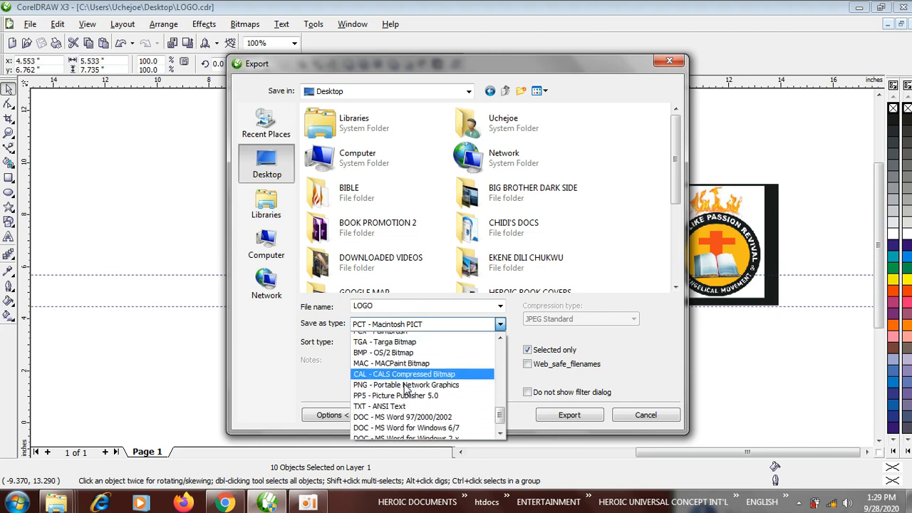
{"action": "scroll", "coordinate": [406, 389], "scroll_direction": "up", "scroll_amount": 2}
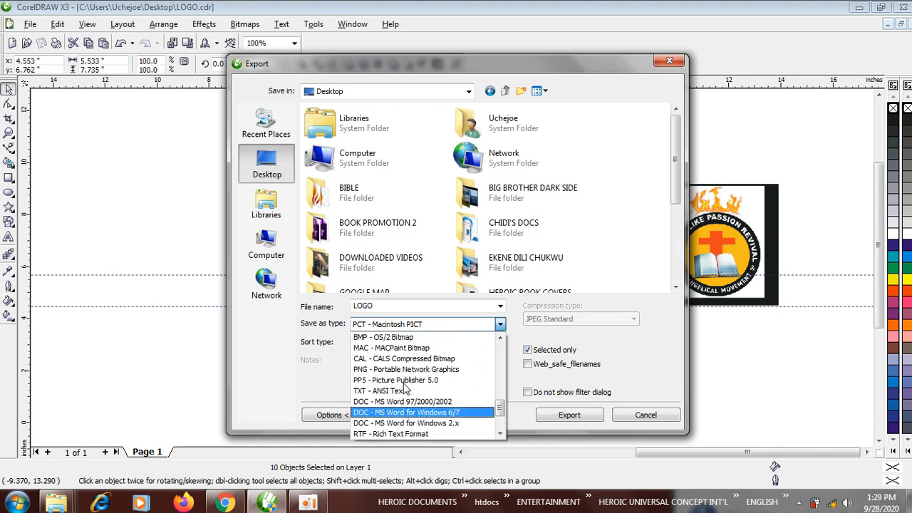
{"action": "left_click", "coordinate": [365, 369]}
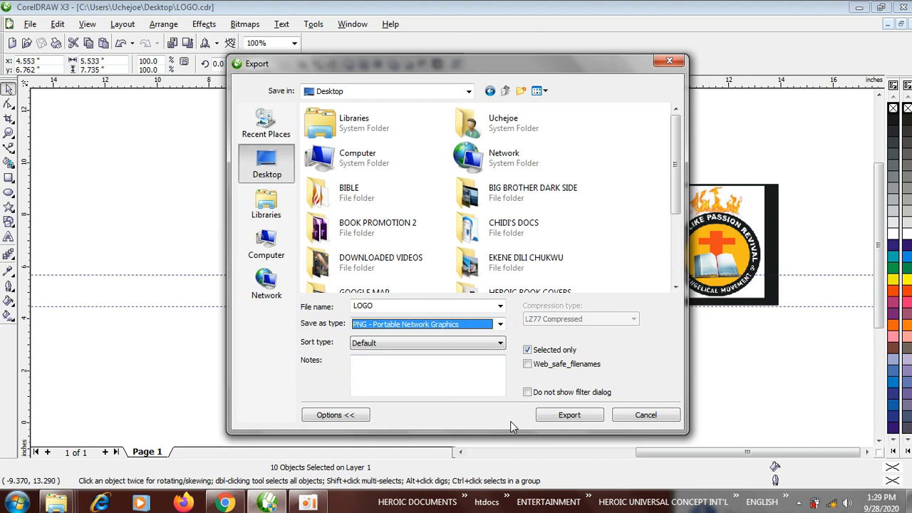
- Start the export and accept the bitmap conversion at 300 dpi, RGB Color (24-bit), with a transparent background
{"action": "left_click", "coordinate": [567, 416]}
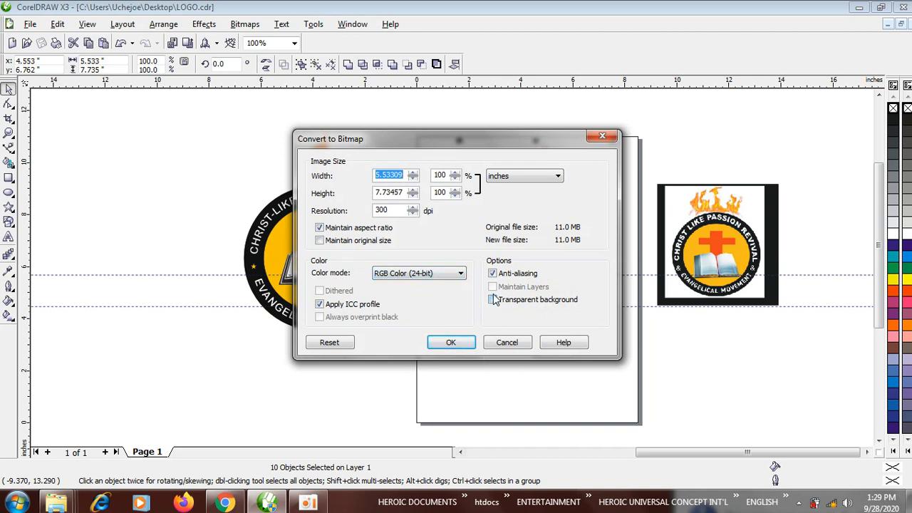
{"action": "left_click", "coordinate": [493, 300]}
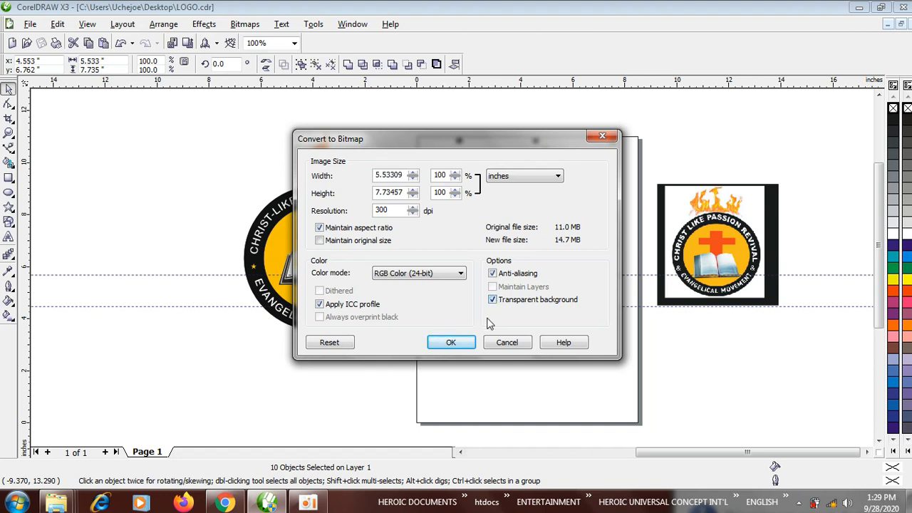
{"action": "left_click", "coordinate": [451, 342]}
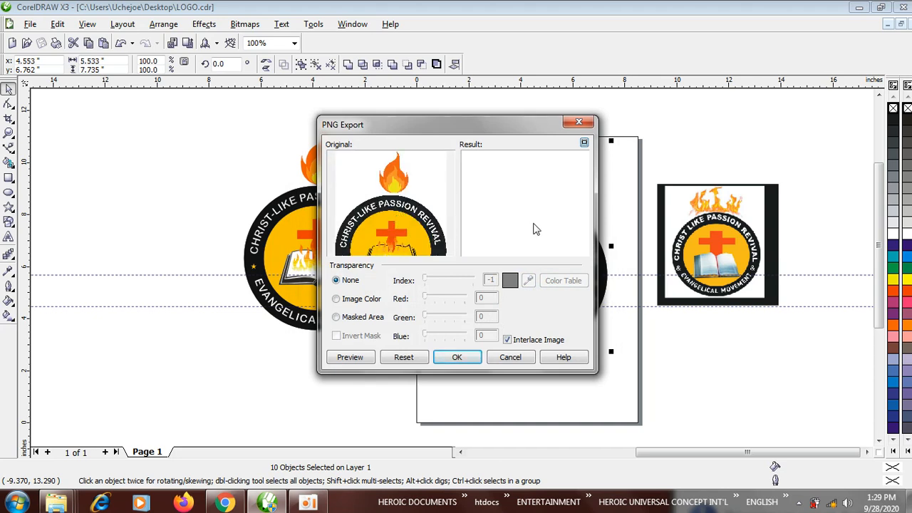
- Finish the PNG export with the transparency at None, check the LOGO image file on the desktop, and return to CorelDRAW
{"action": "left_click_drag", "start_coordinate": [372, 229], "coordinate": [389, 171]}
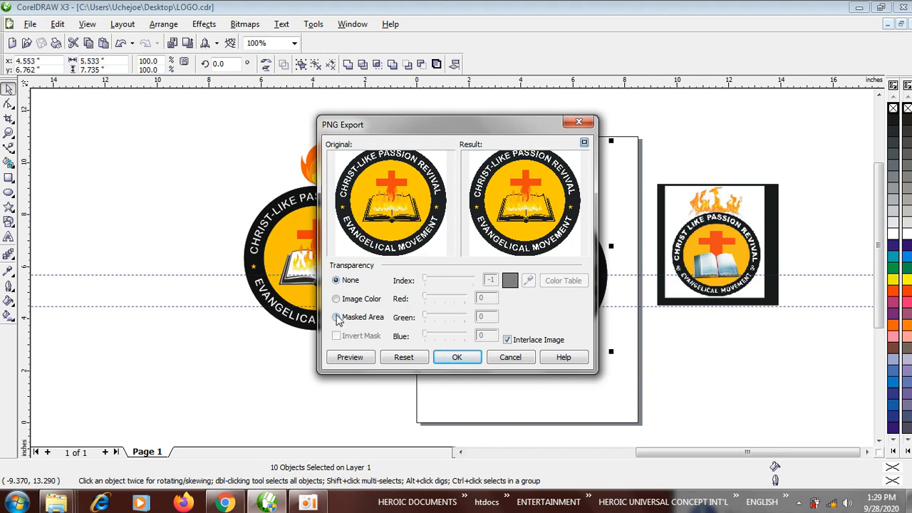
{"action": "left_click", "coordinate": [457, 356]}
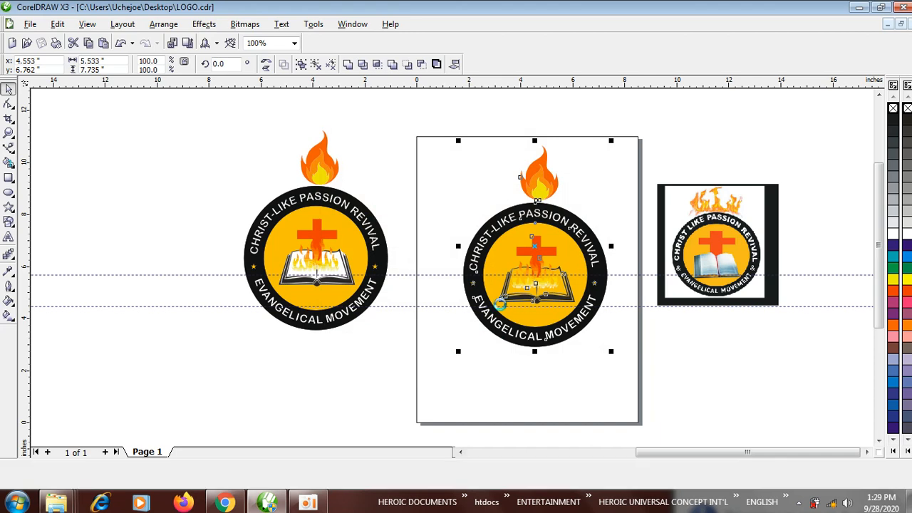
{"action": "left_click", "coordinate": [859, 7]}
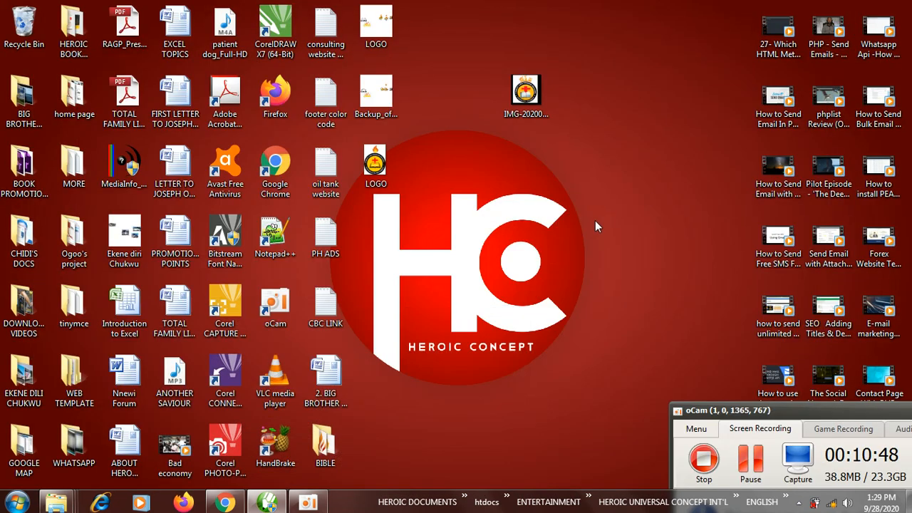
{"action": "right_click", "coordinate": [372, 162]}
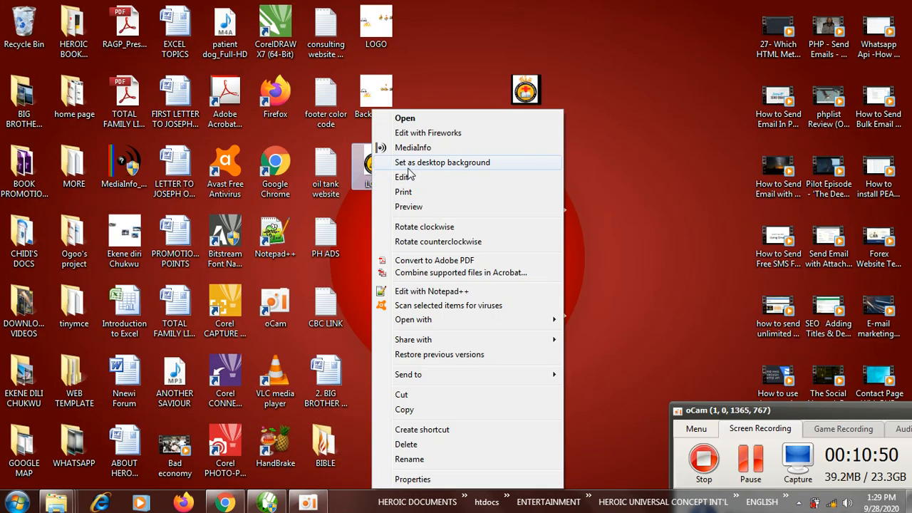
{"action": "left_click", "coordinate": [663, 235]}
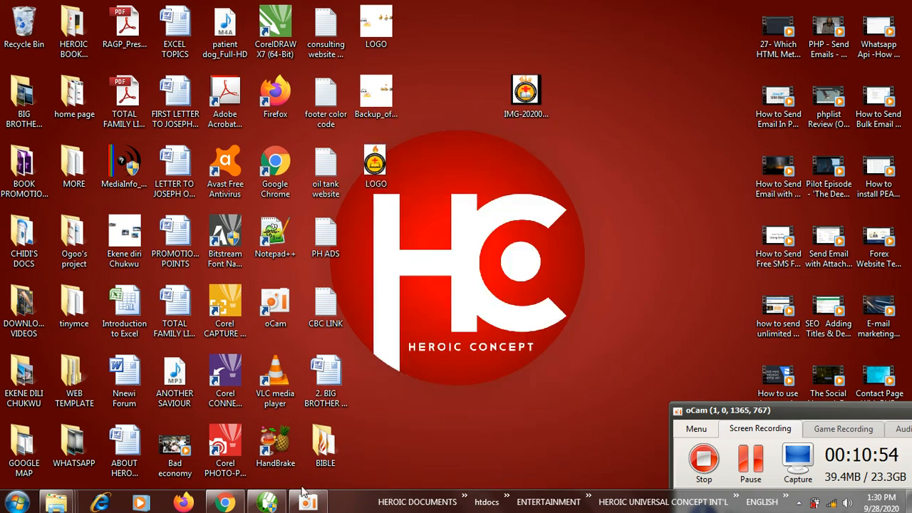
{"action": "left_click", "coordinate": [268, 503]}
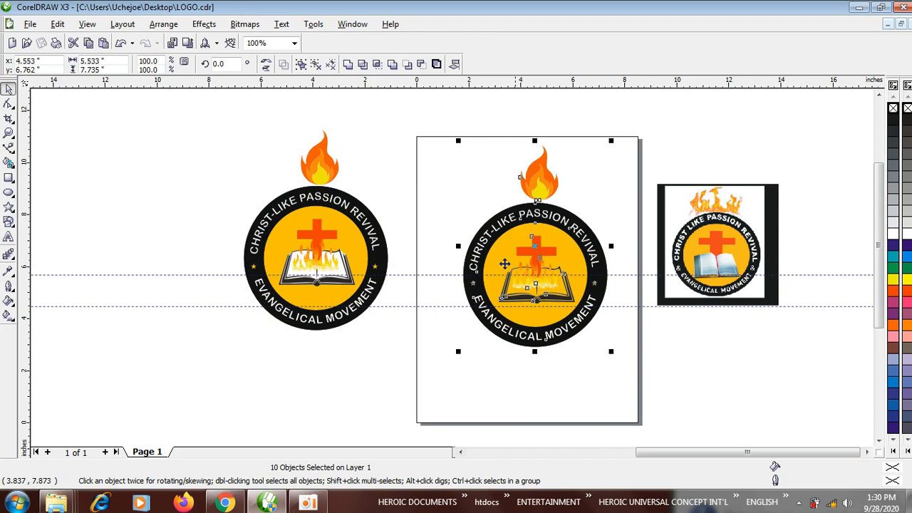
{"action": "left_click", "coordinate": [188, 43]}
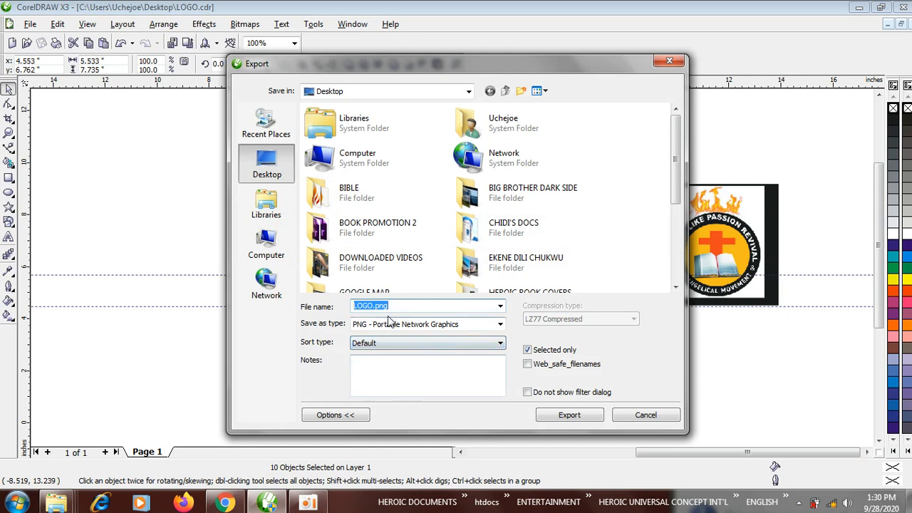
{"action": "left_click", "coordinate": [558, 419]}
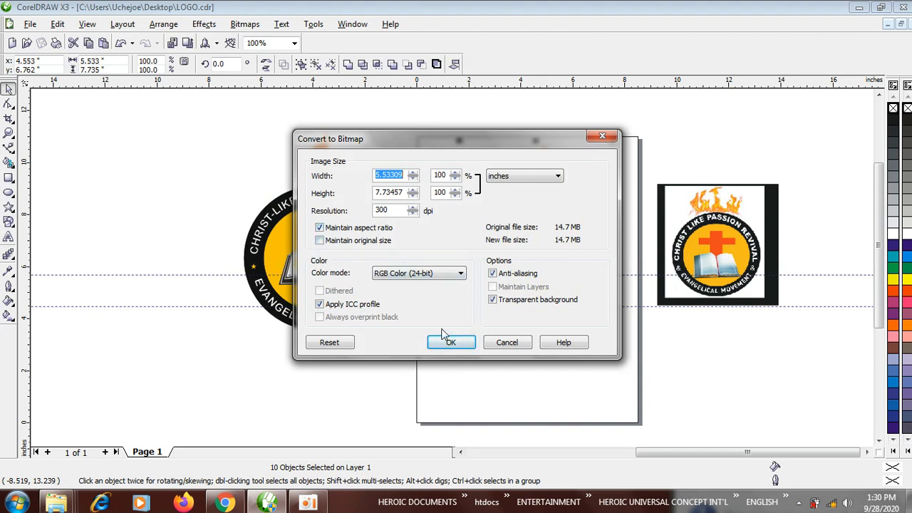
{"action": "left_click", "coordinate": [492, 299]}
{"action": "left_click", "coordinate": [451, 342]}
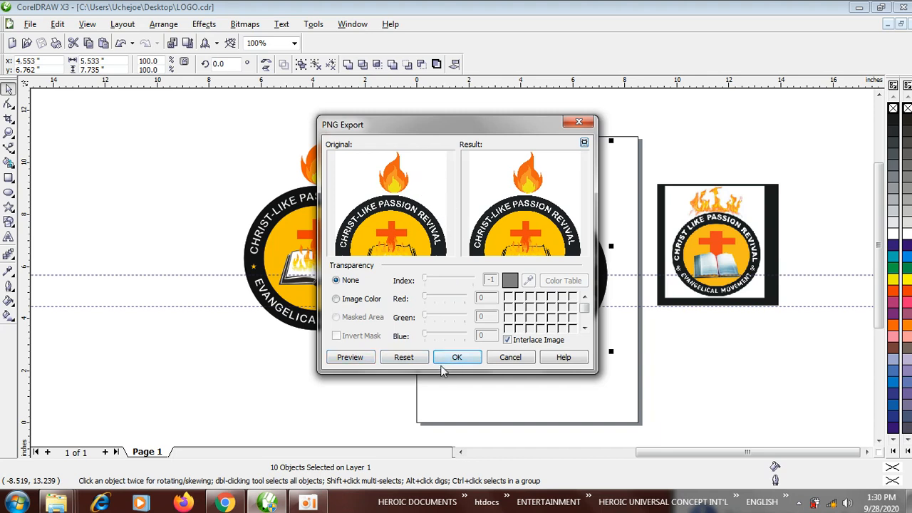
{"action": "left_click", "coordinate": [507, 359]}
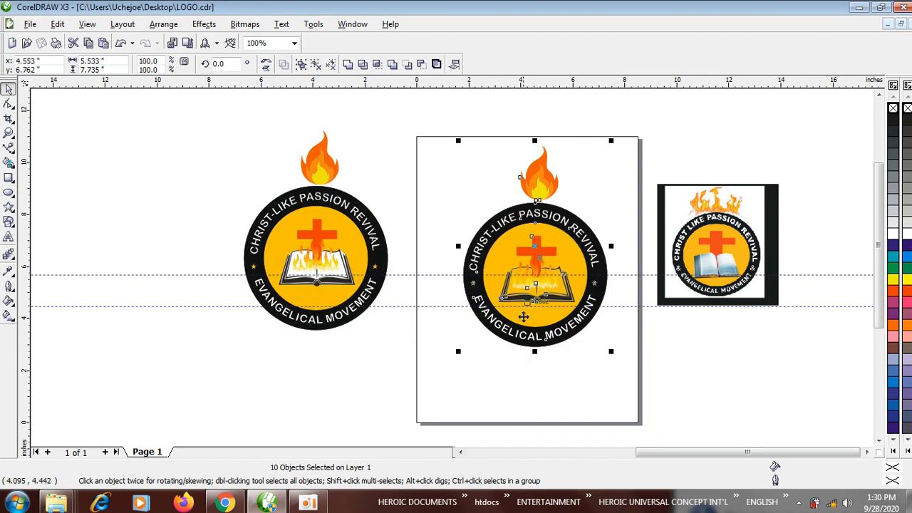
{"action": "left_click", "coordinate": [472, 171]}
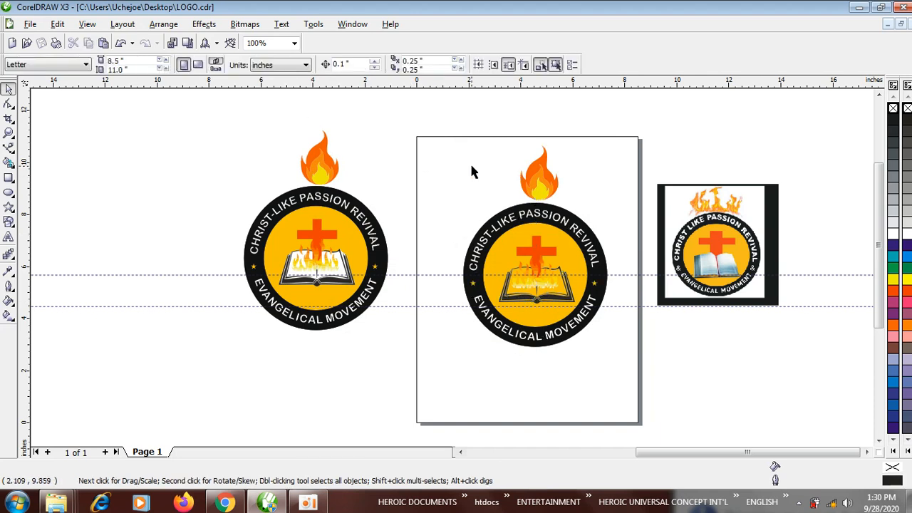
{"action": "left_click_drag", "start_coordinate": [428, 119], "coordinate": [631, 393]}
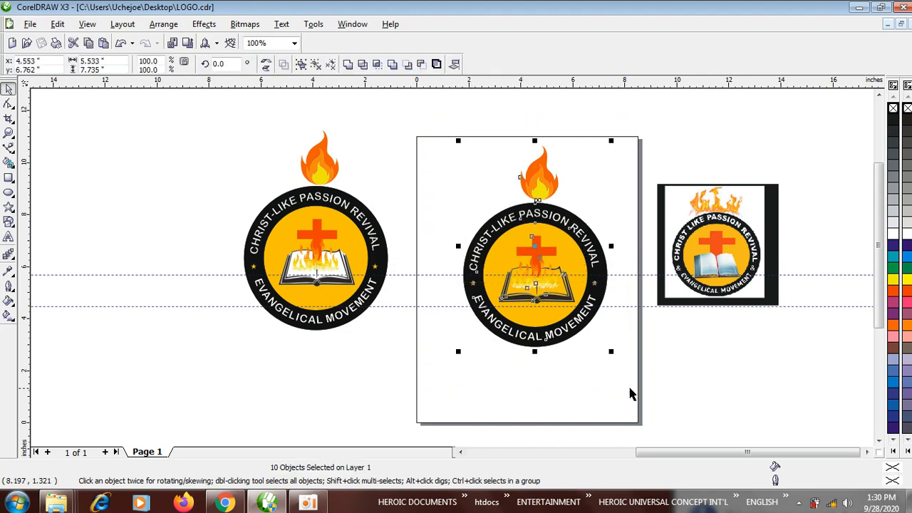
{"action": "left_click", "coordinate": [187, 43]}
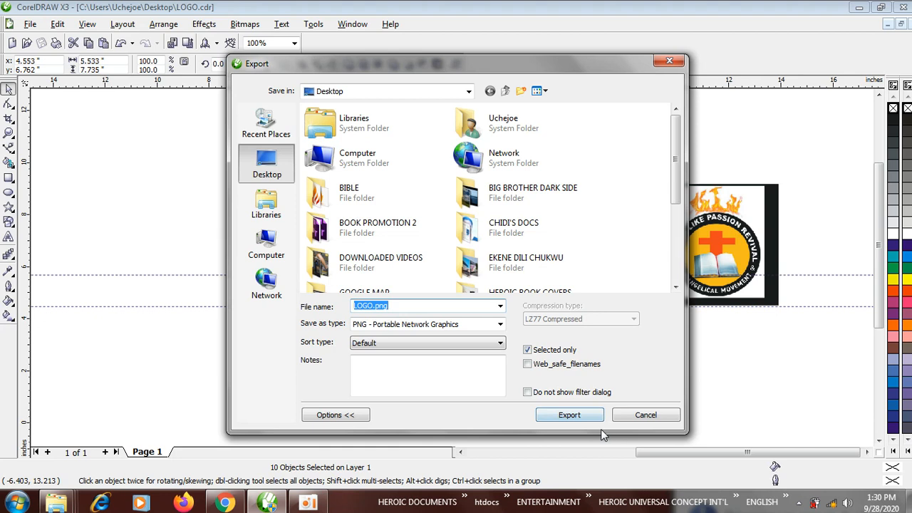
{"action": "left_click", "coordinate": [576, 419]}
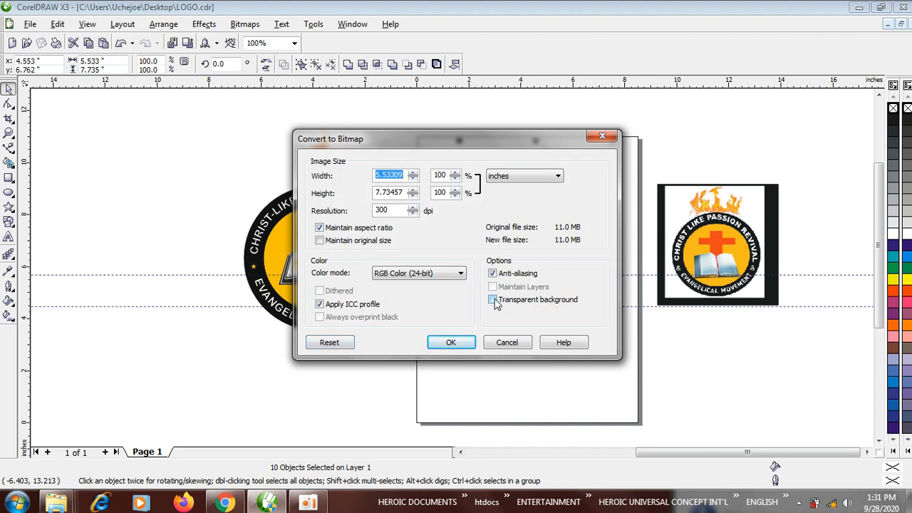
{"action": "left_click", "coordinate": [511, 342]}
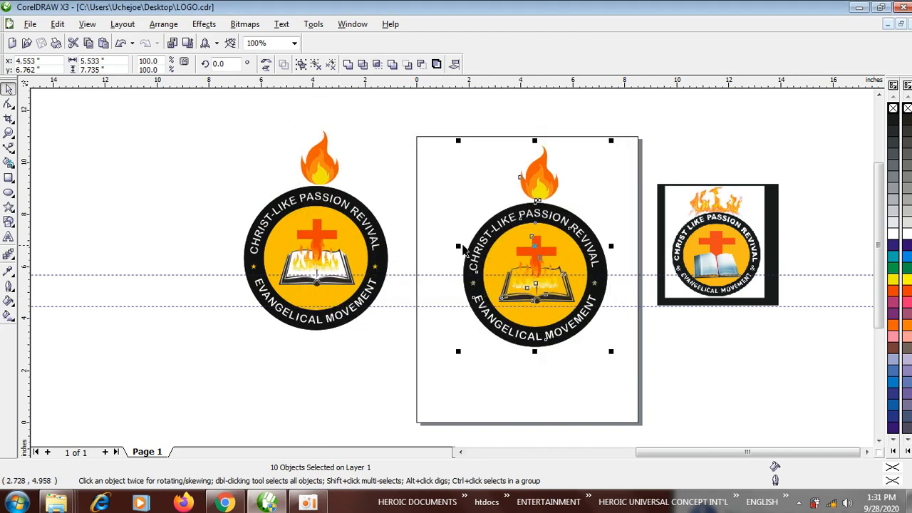
- Export only the selected emblem as LOGO.png to the Desktop and accept the bitmap conversion at 300 dpi, RGB Color (24-bit), with a transparent background
{"action": "left_click", "coordinate": [187, 43]}
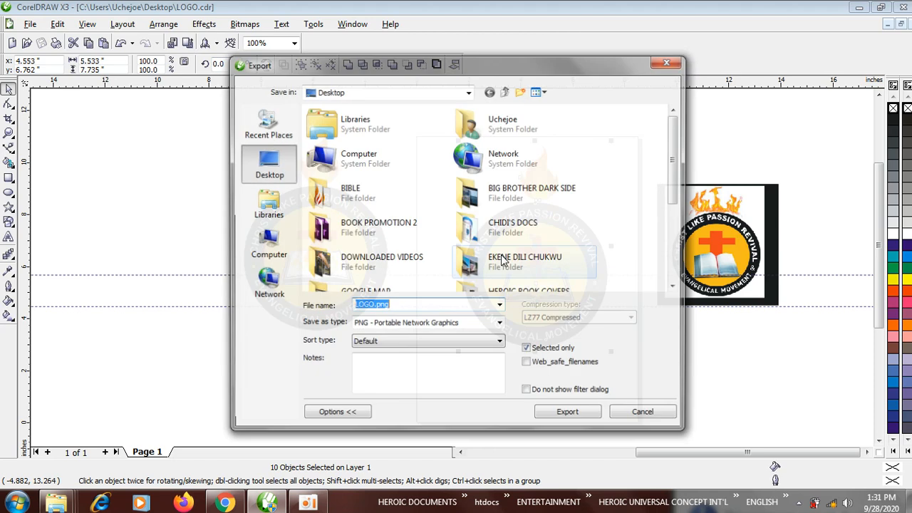
{"action": "left_click_drag", "start_coordinate": [678, 166], "coordinate": [681, 246]}
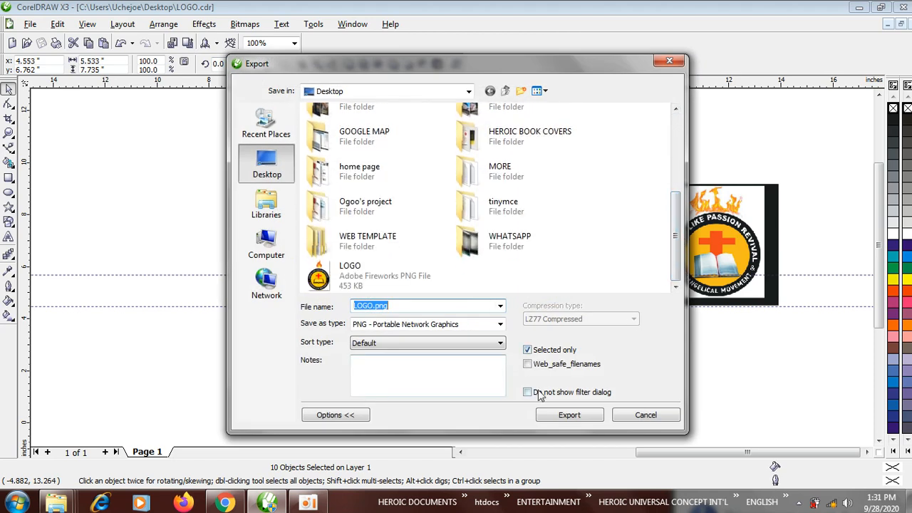
{"action": "left_click", "coordinate": [339, 416]}
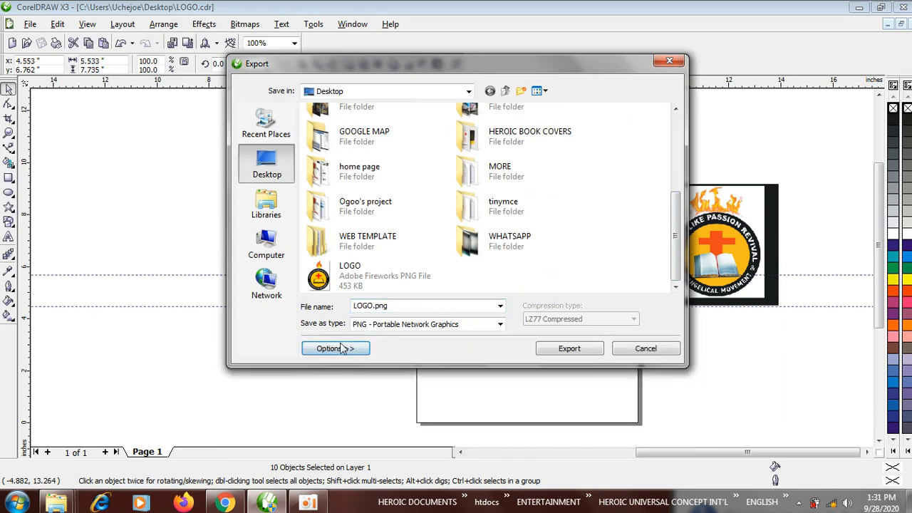
{"action": "left_click", "coordinate": [335, 349]}
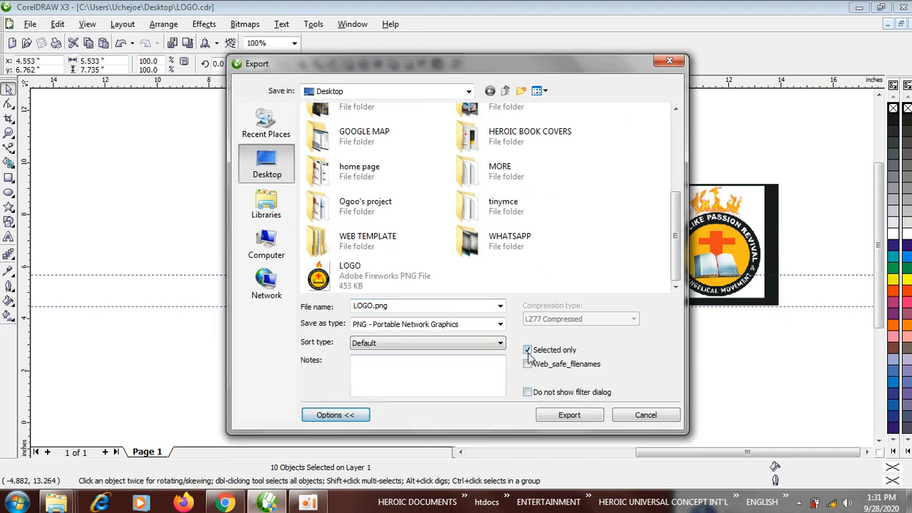
{"action": "left_click", "coordinate": [569, 415]}
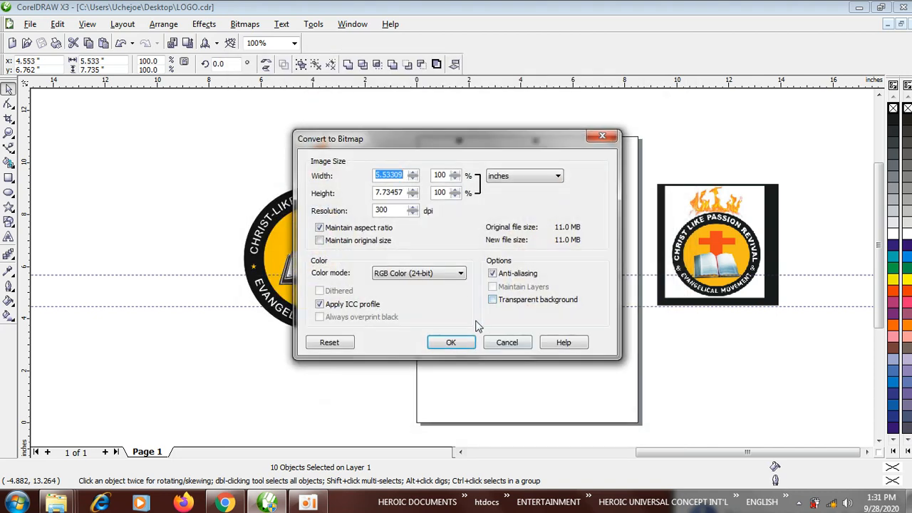
{"action": "left_click", "coordinate": [498, 303]}
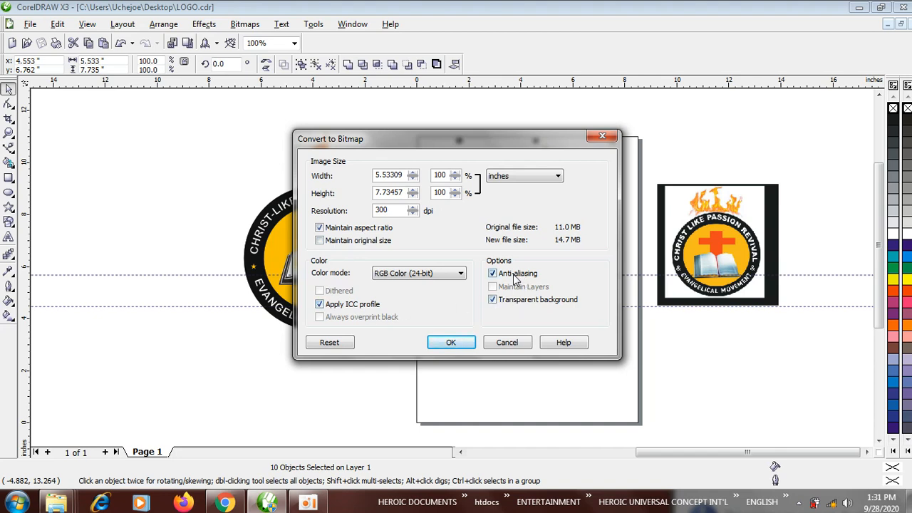
{"action": "left_click", "coordinate": [463, 349]}
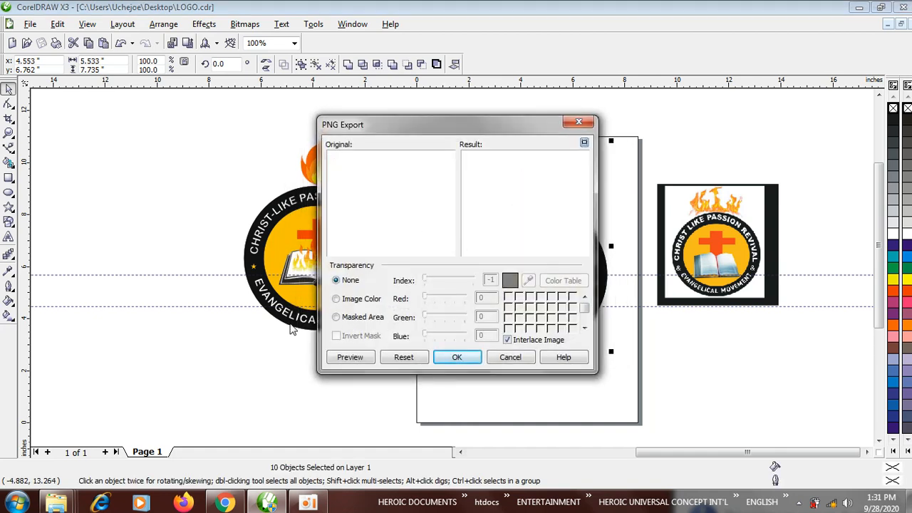
- Try the Image Color, Masked Area and None transparency modes for the PNG export
{"action": "left_click", "coordinate": [337, 300]}
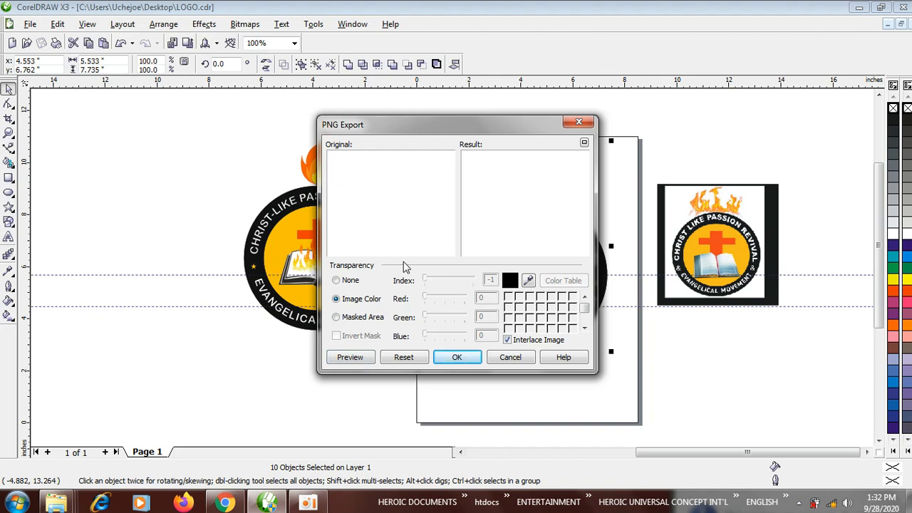
{"action": "left_click", "coordinate": [336, 318]}
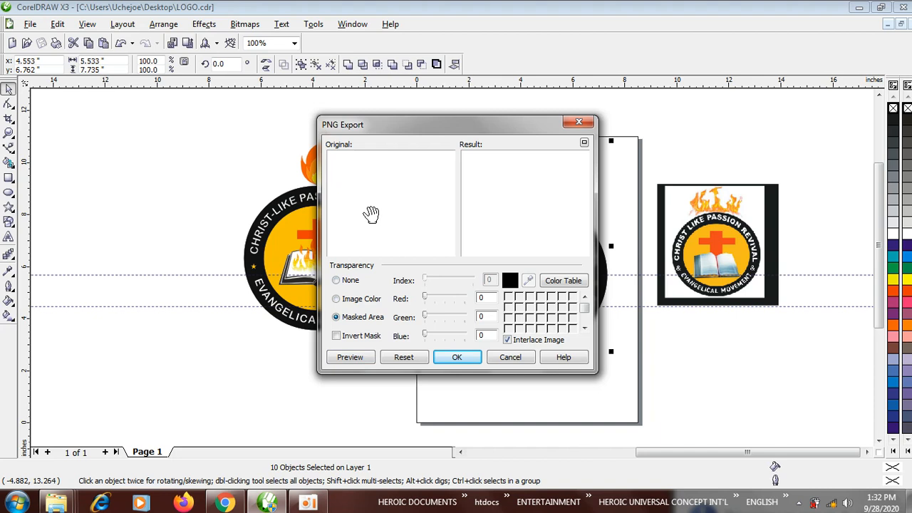
{"action": "left_click", "coordinate": [335, 281]}
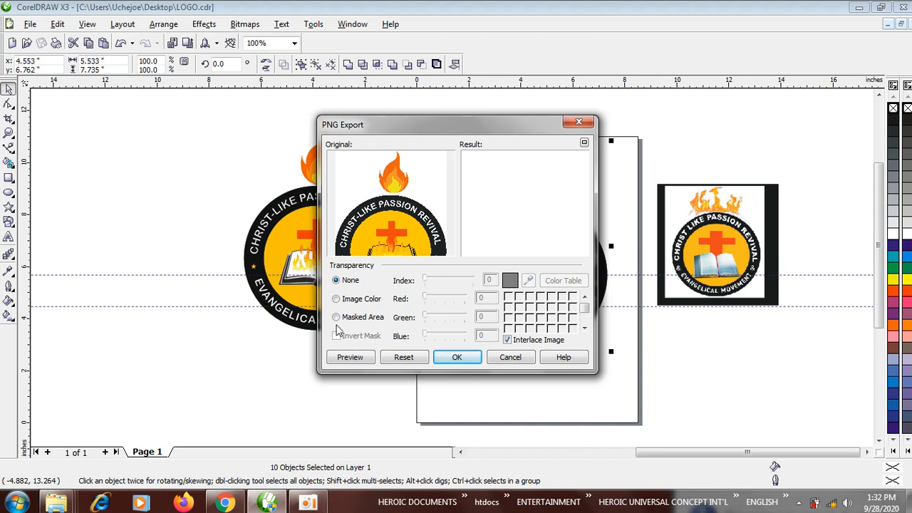
{"action": "left_click", "coordinate": [336, 299]}
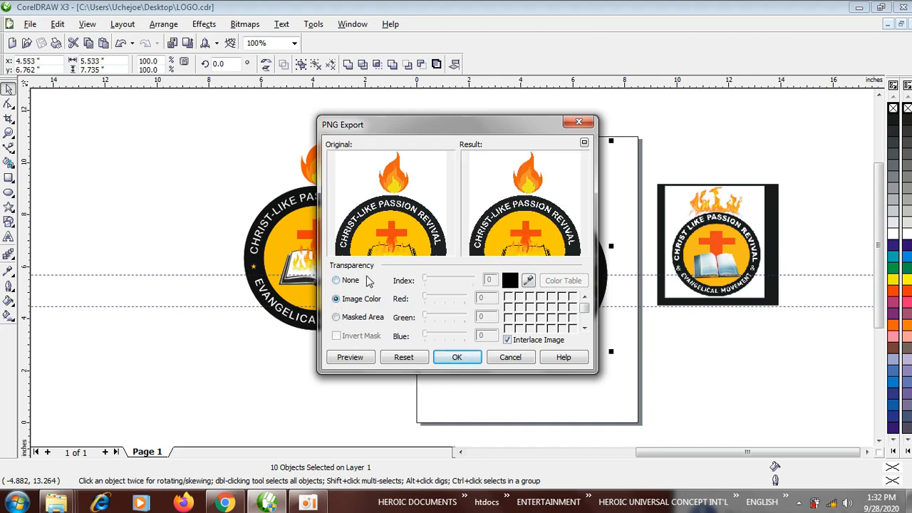
{"action": "left_click_drag", "start_coordinate": [410, 212], "coordinate": [418, 242]}
{"action": "left_click", "coordinate": [345, 322]}
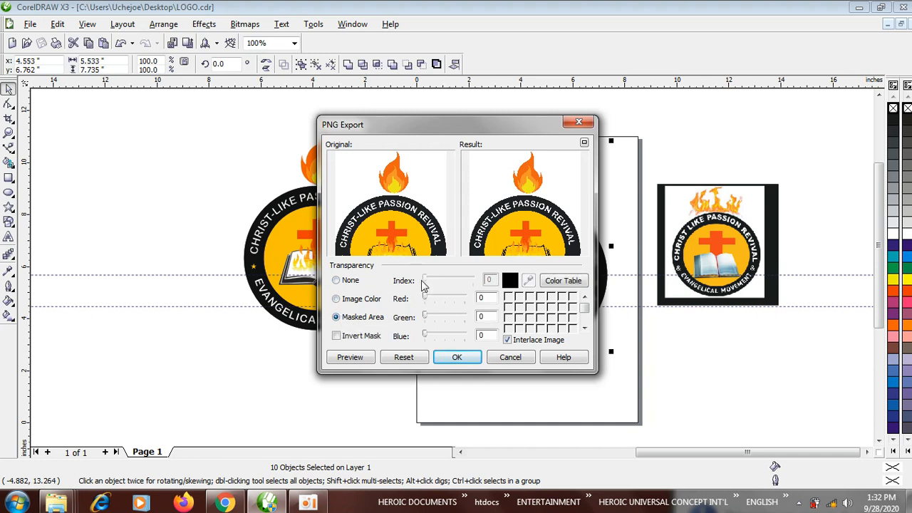
- Set the transparency to Image Color, sample the white background beside the emblem, turn off Interlace Image, and finish the PNG export
{"action": "left_click", "coordinate": [340, 301]}
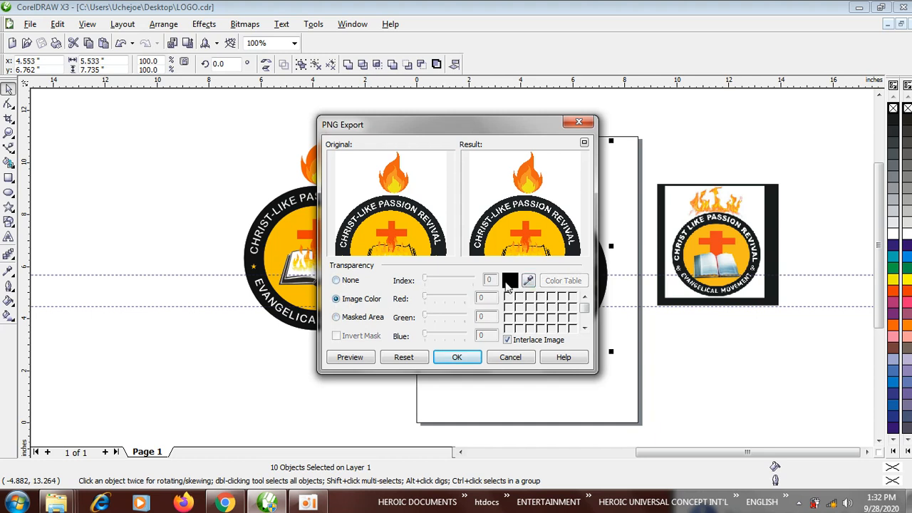
{"action": "left_click", "coordinate": [529, 281]}
{"action": "left_click", "coordinate": [348, 197]}
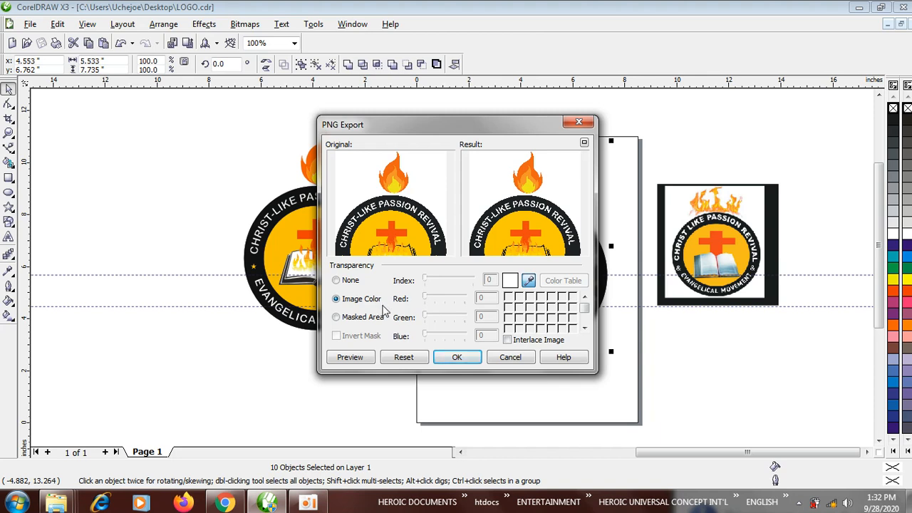
{"action": "left_click", "coordinate": [458, 358]}
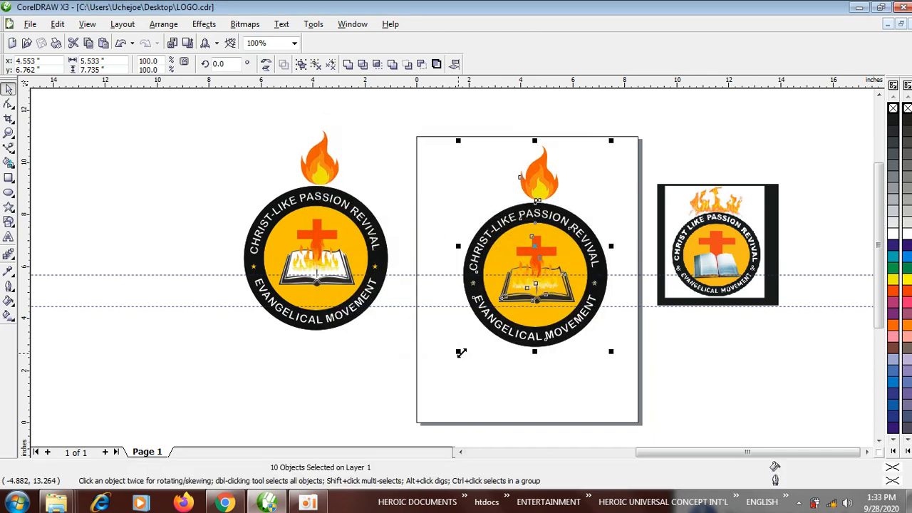
- Preview the exported LOGO image from the desktop to check its background, close it, and return to CorelDRAW
{"action": "left_click", "coordinate": [859, 8]}
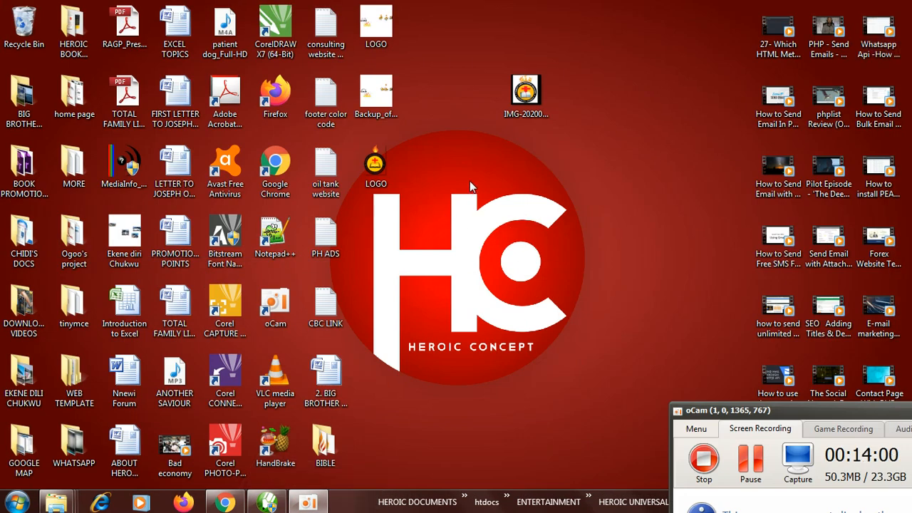
{"action": "right_click", "coordinate": [378, 177]}
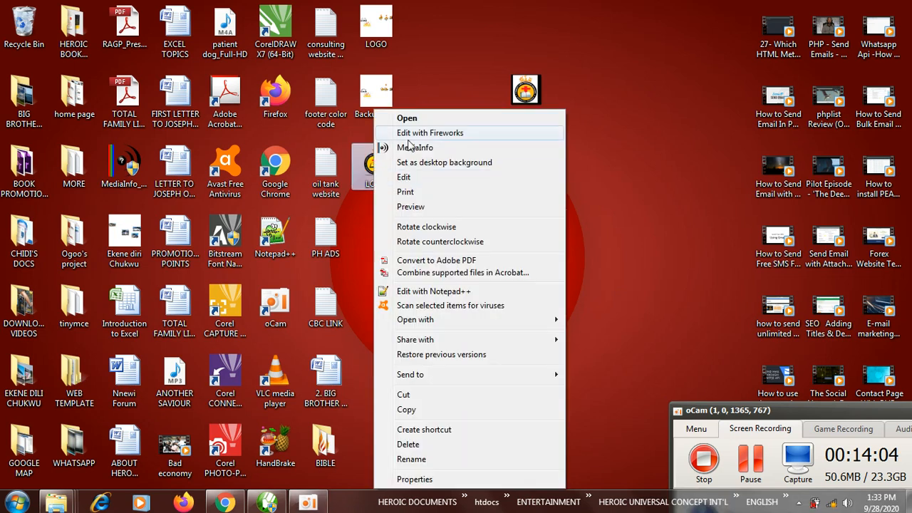
{"action": "left_click", "coordinate": [428, 206]}
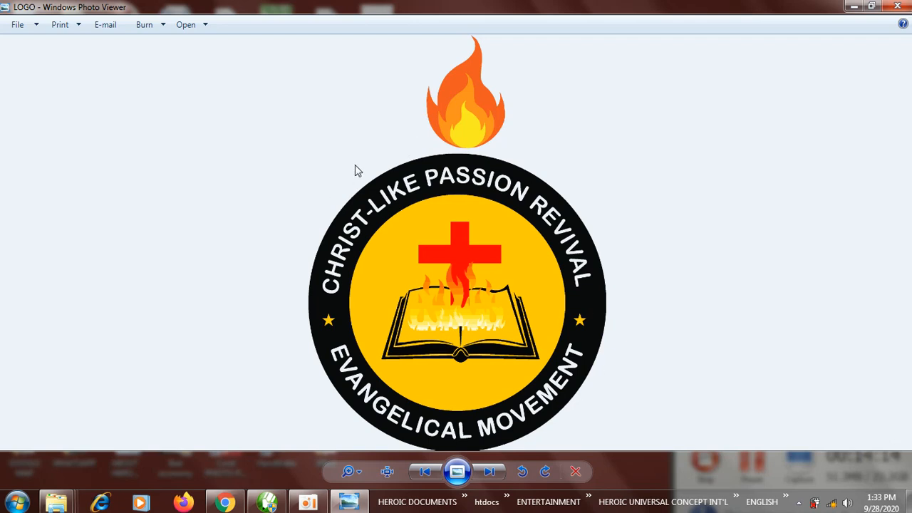
{"action": "left_click", "coordinate": [897, 6]}
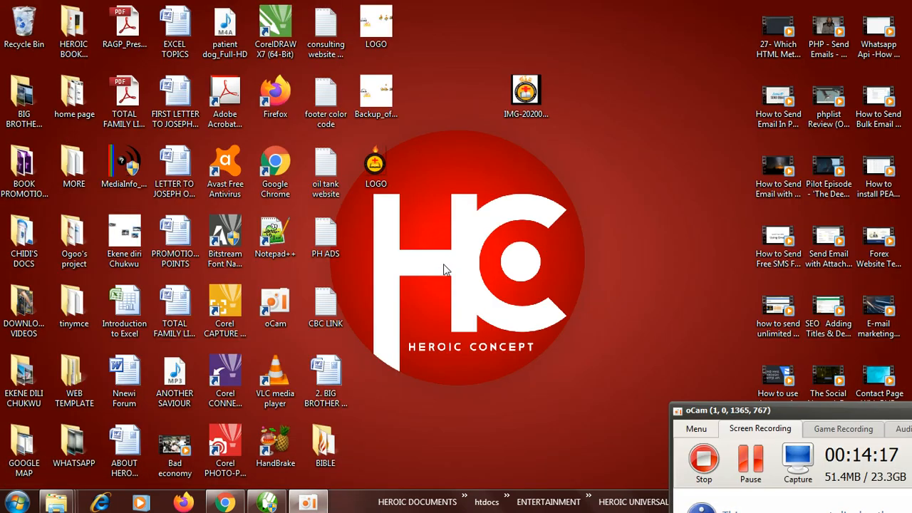
{"action": "left_click", "coordinate": [267, 502]}
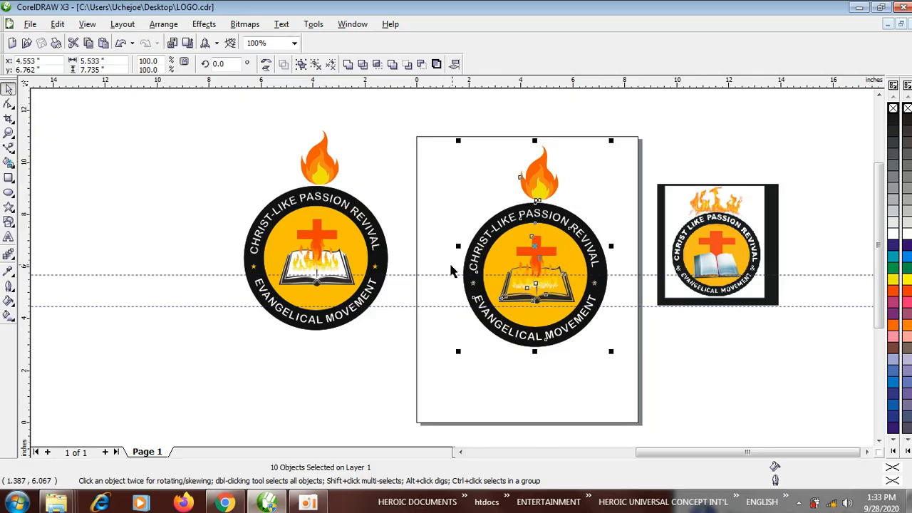
{"action": "left_click", "coordinate": [188, 43]}
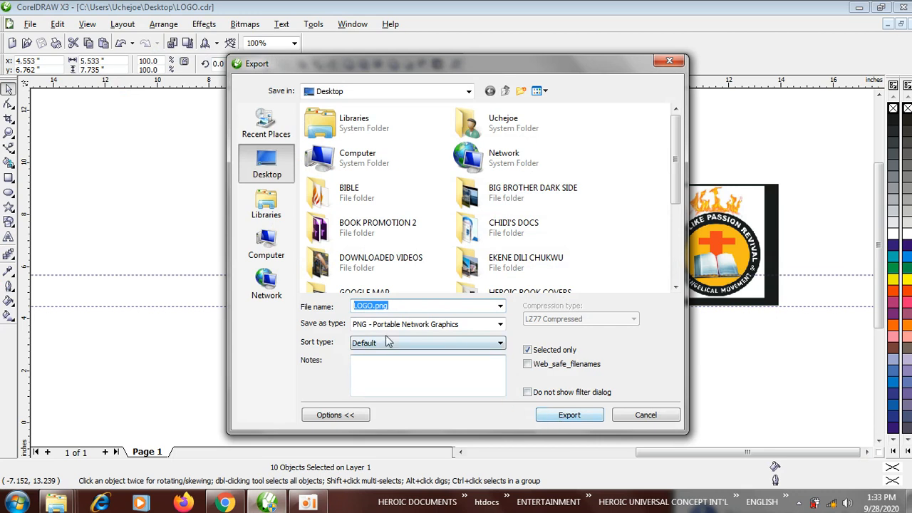
{"action": "left_click", "coordinate": [570, 416]}
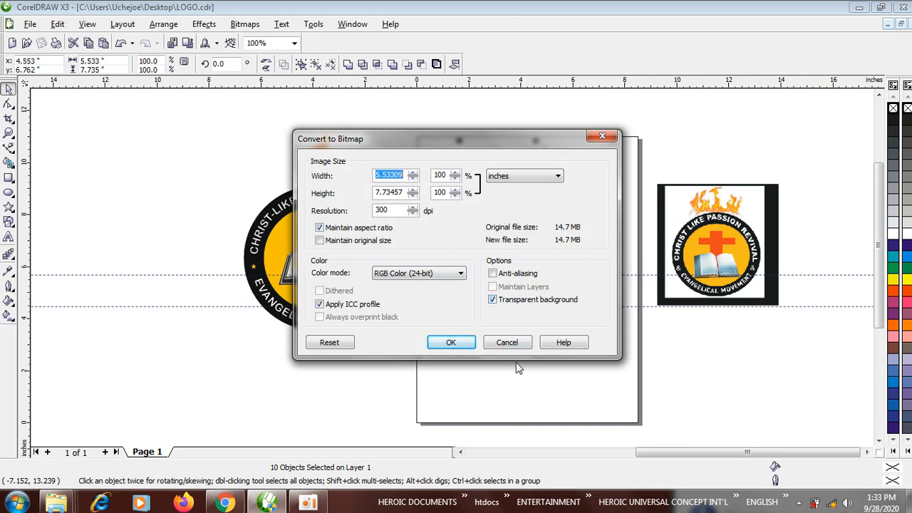
{"action": "left_click", "coordinate": [452, 342]}
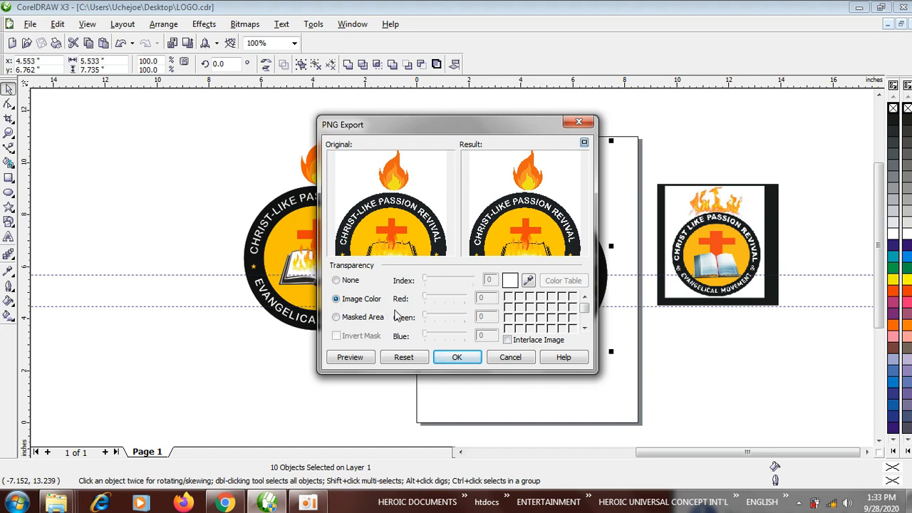
{"action": "left_click", "coordinate": [530, 285]}
{"action": "left_click", "coordinate": [579, 124]}
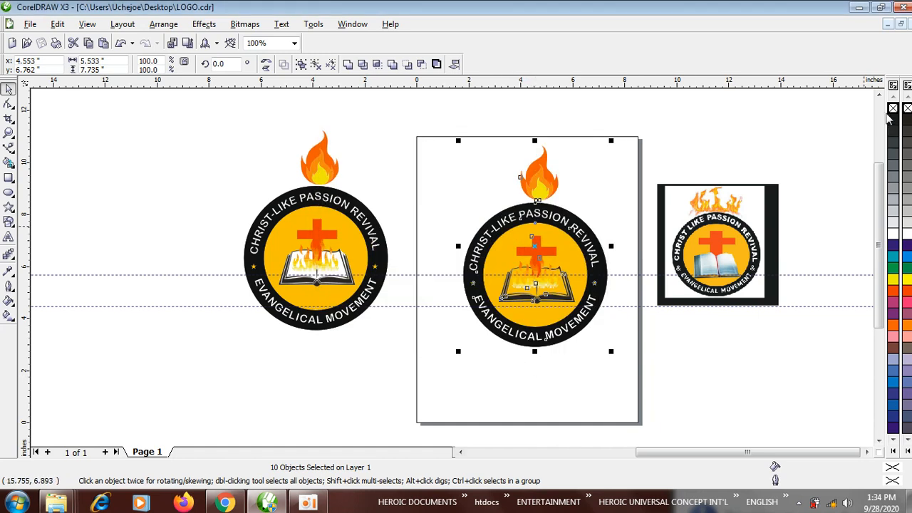
- Switch to the desktop, open the exported LOGO image in Windows Photo Viewer to examine its transparency, and close the viewer
{"action": "left_click", "coordinate": [858, 7]}
{"action": "right_click", "coordinate": [378, 165]}
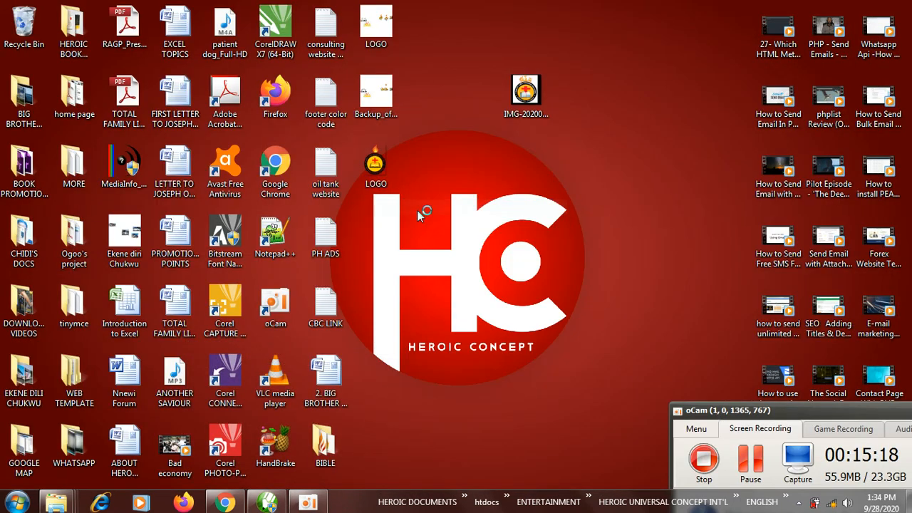
{"action": "left_click", "coordinate": [418, 210]}
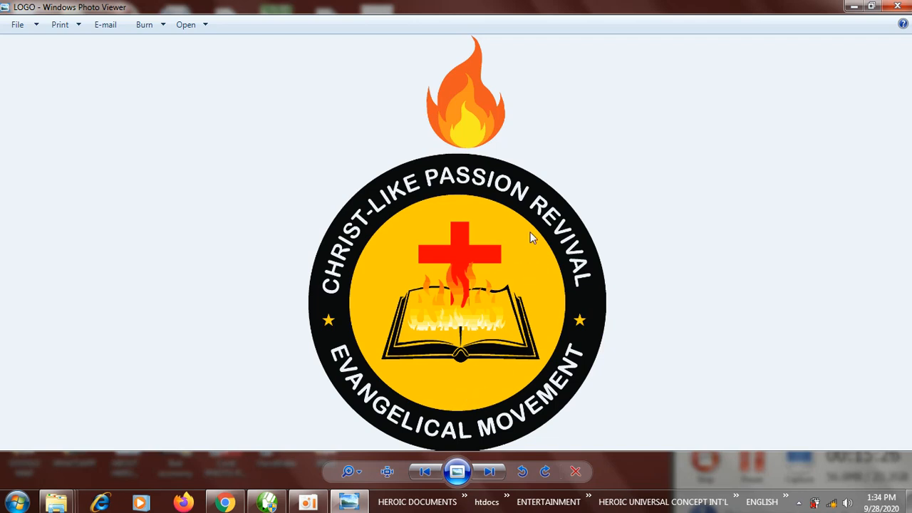
{"action": "left_click", "coordinate": [897, 9]}
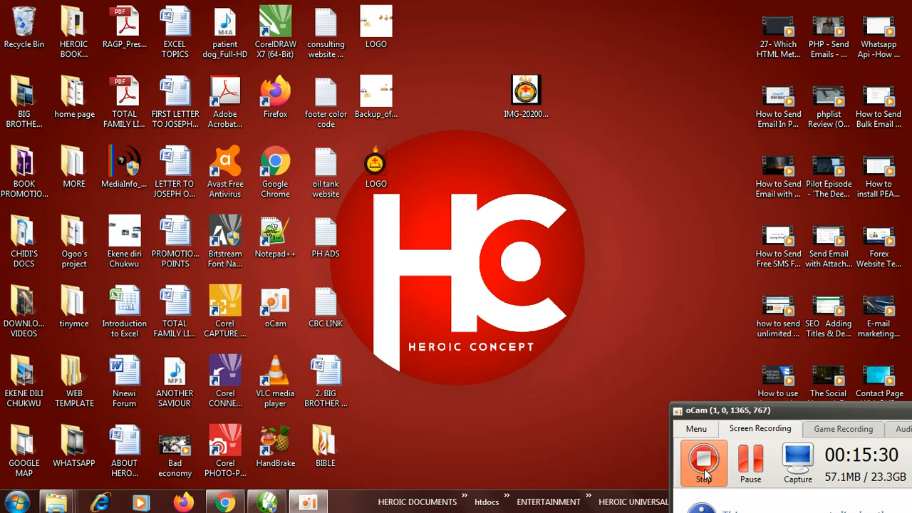